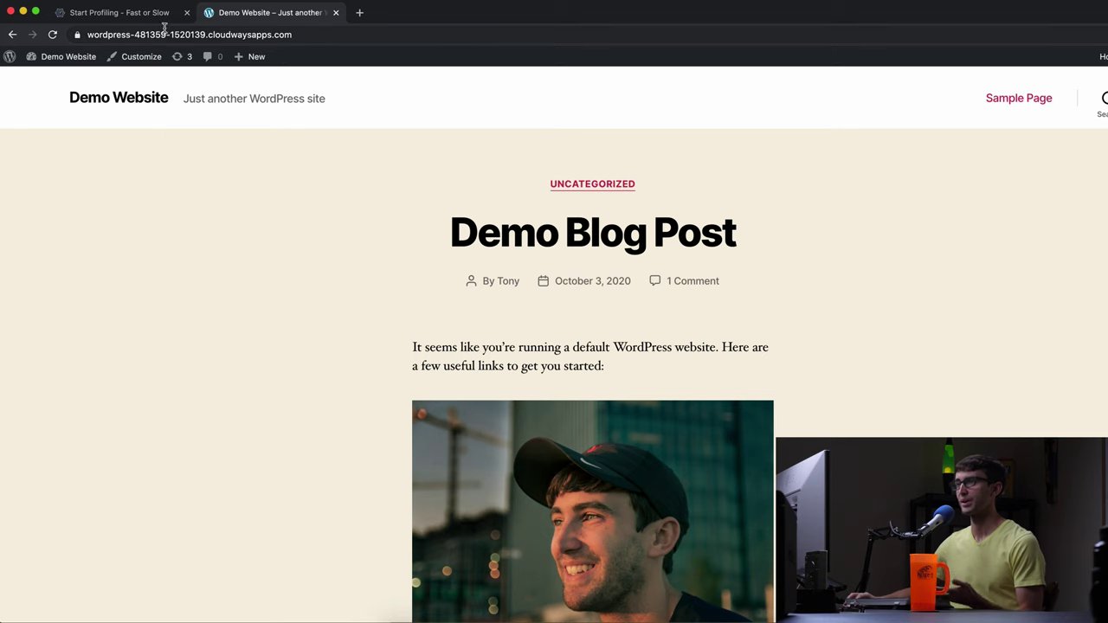
# Step: Copy the full web address of the Demo Website home page
pyautogui.click(136, 29)
pyautogui.doubleClick(205, 34)
pyautogui.tripleClick(229, 36)
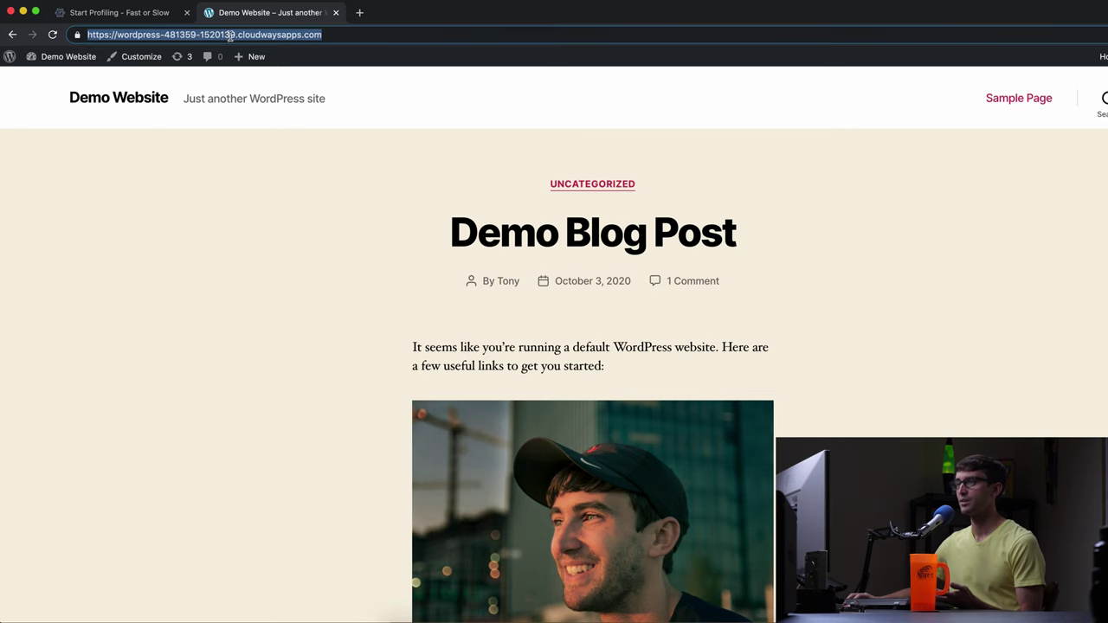
pyautogui.rightClick(229, 37)
pyautogui.click(291, 110)
pyautogui.click(208, 291)
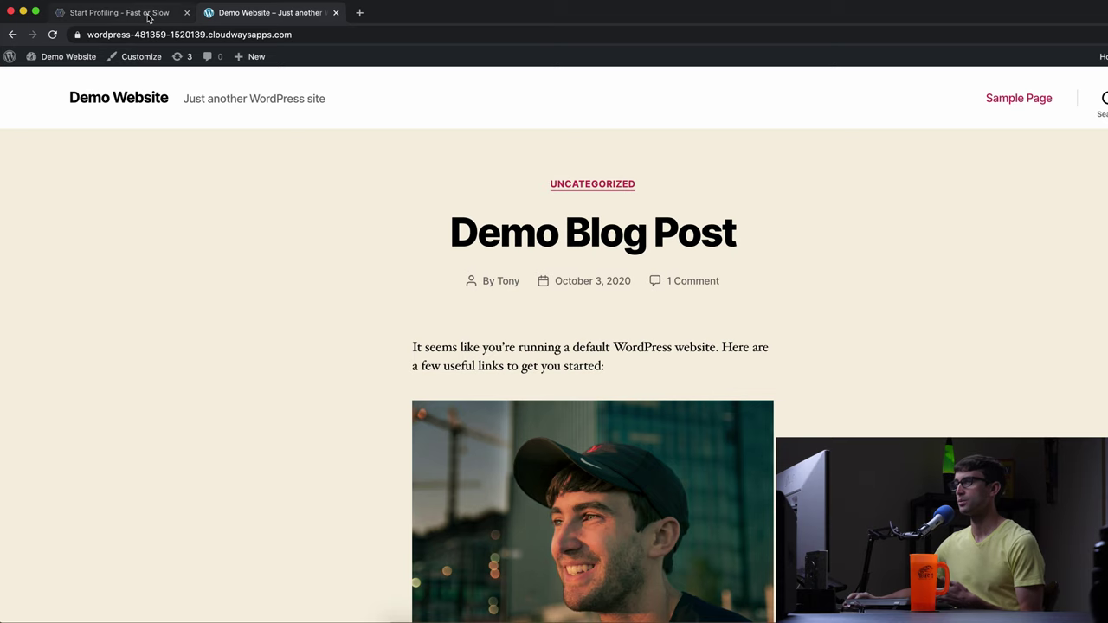
# Step: Check the installed plugins in the WordPress dashboard and return to the site's front end
pyautogui.click(76, 72)
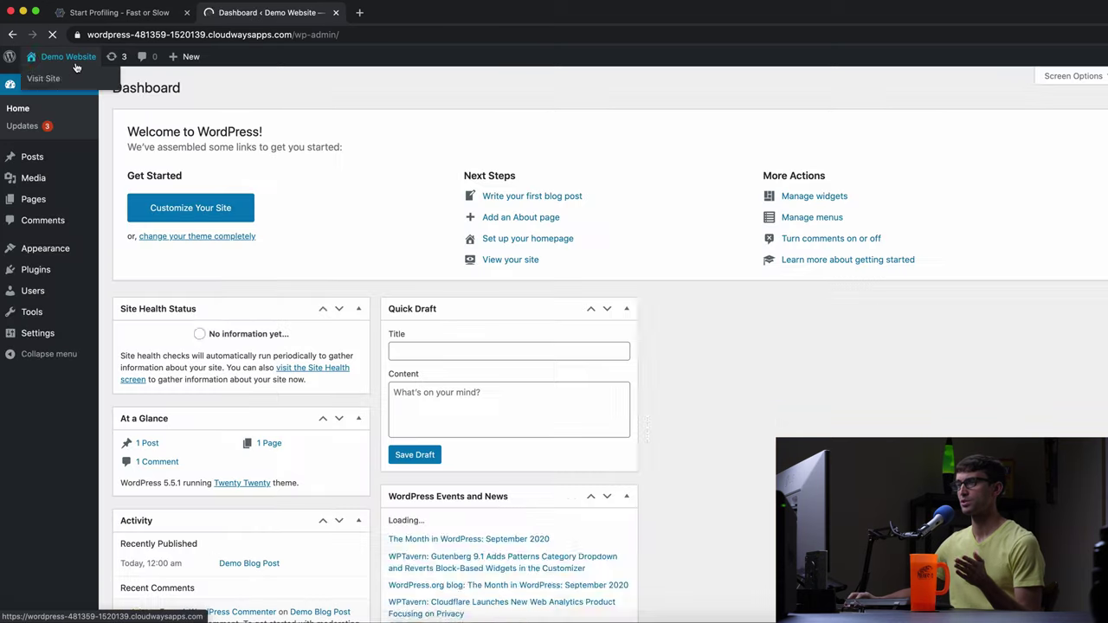
pyautogui.click(59, 274)
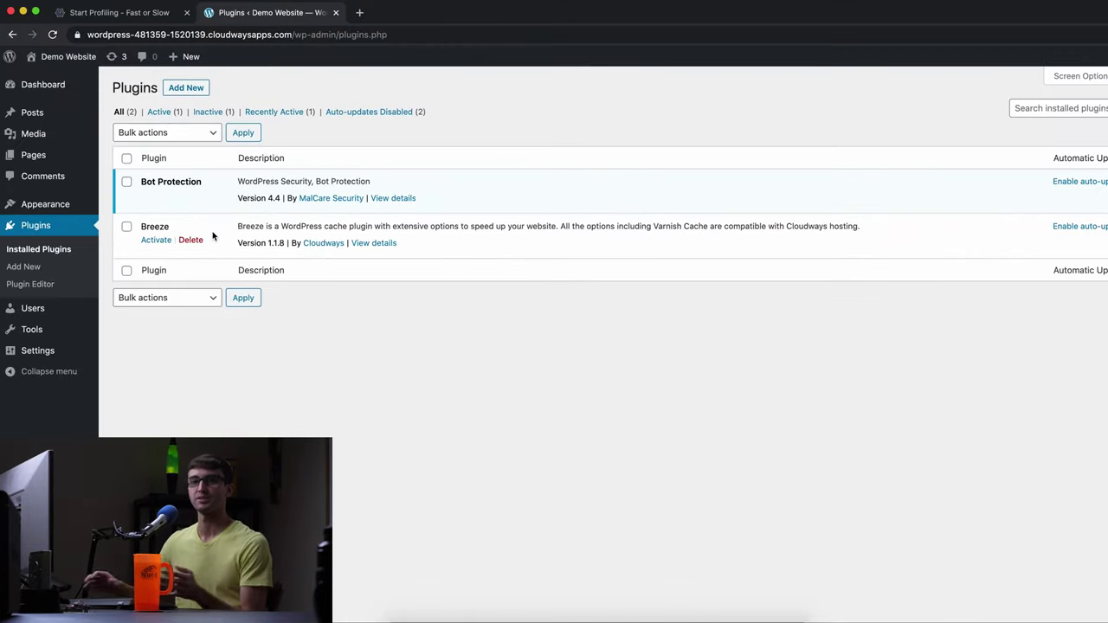
pyautogui.click(60, 59)
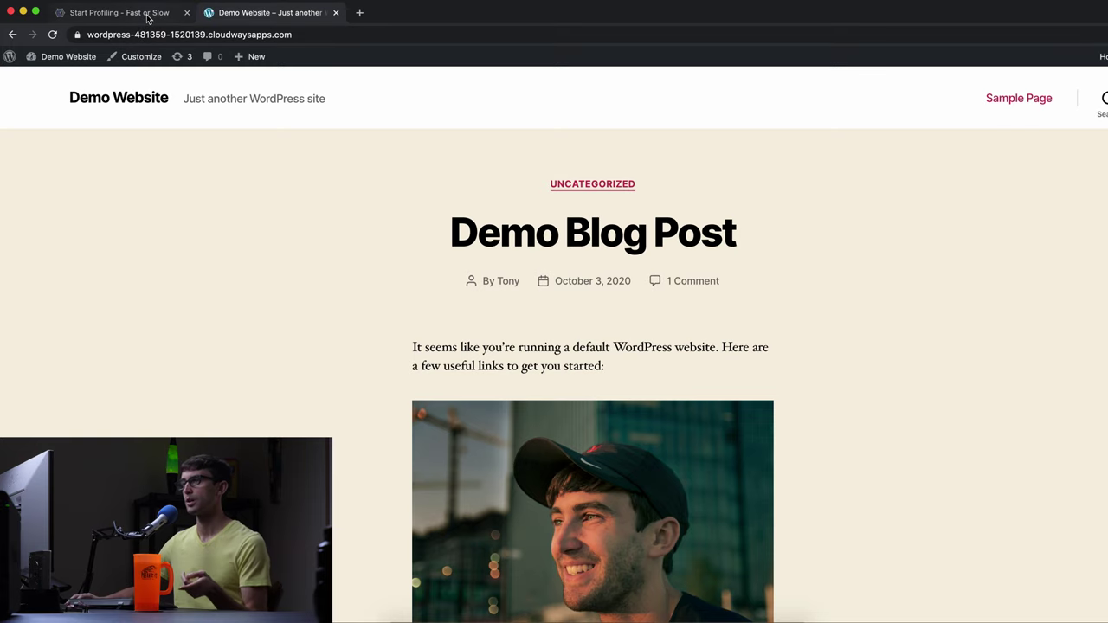
pyautogui.click(119, 13)
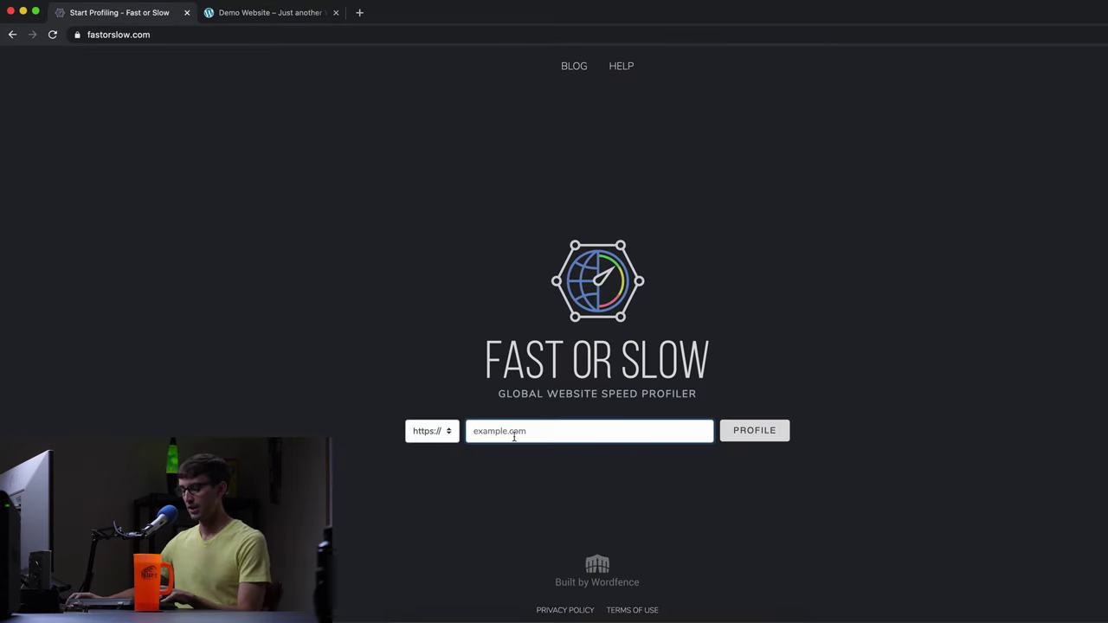
pyautogui.press('super+v')
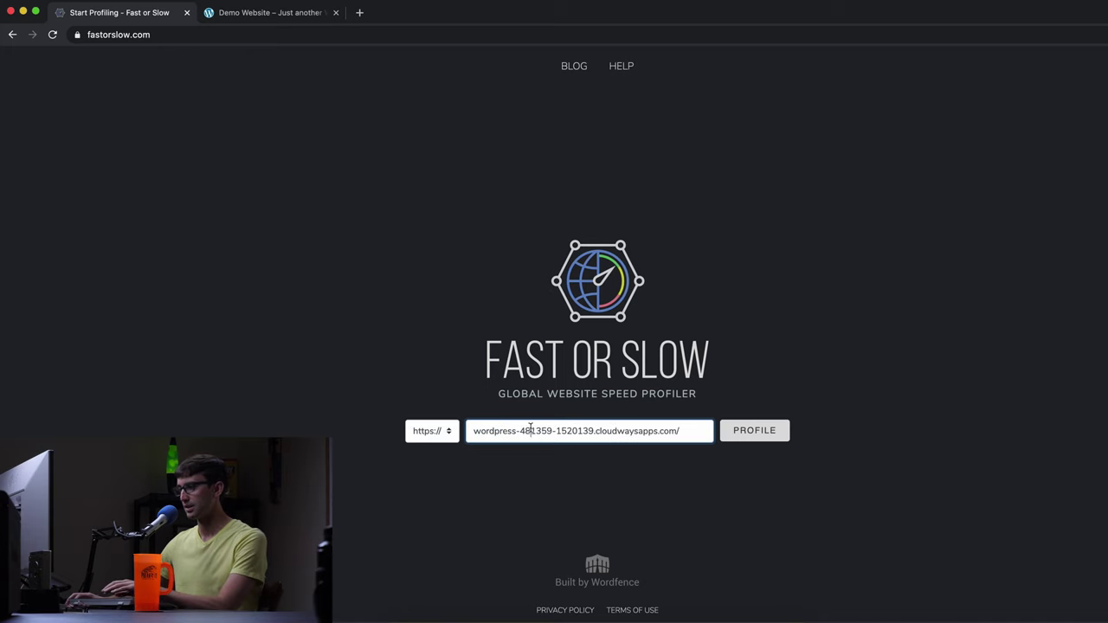
pyautogui.click(755, 430)
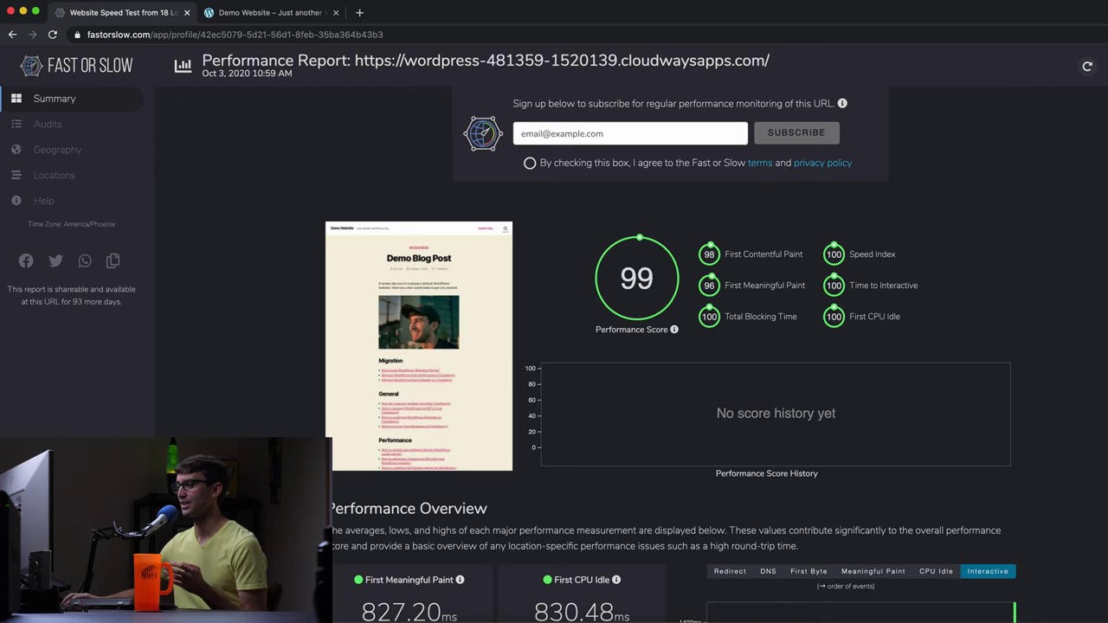
pyautogui.scroll(-4, 671, 355)
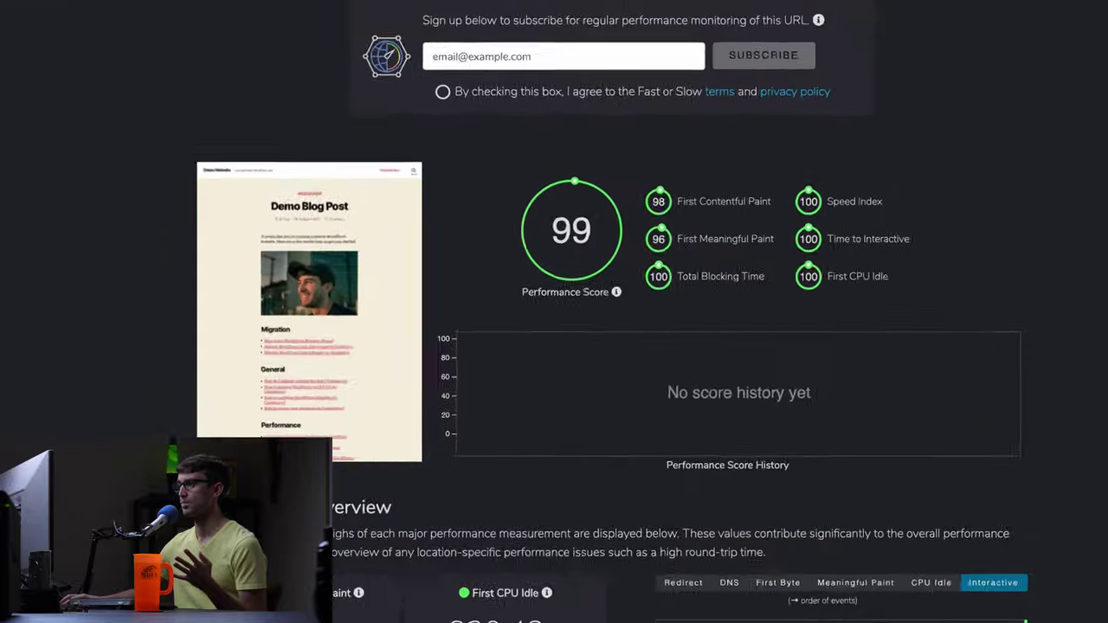
pyautogui.click(102, 97)
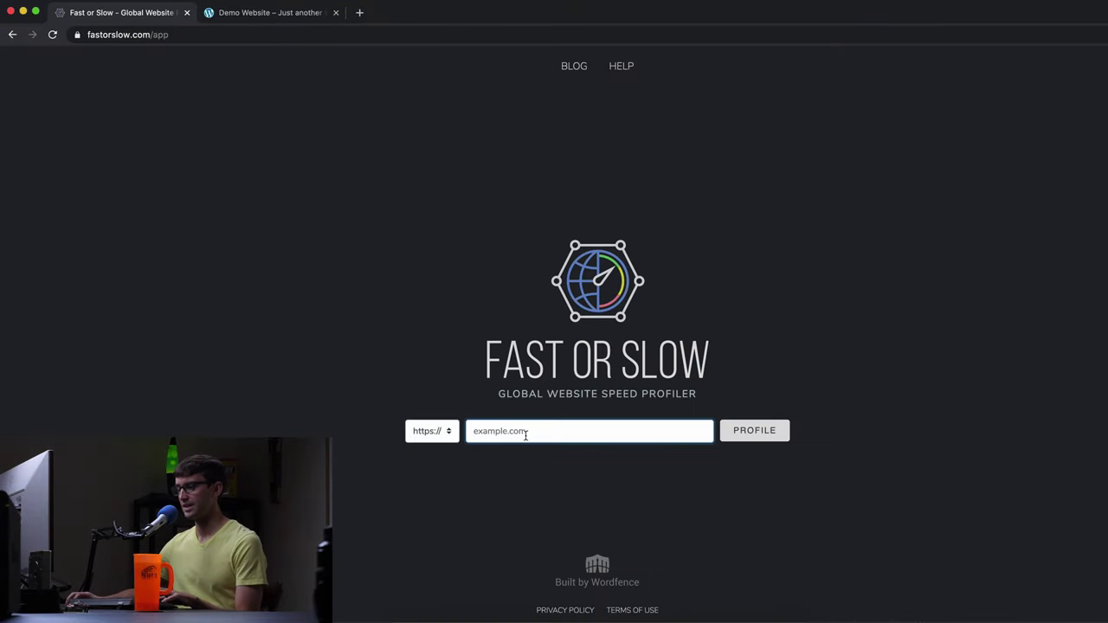
pyautogui.press('super+v')
pyautogui.moveTo(501, 432); pyautogui.dragTo(439, 431)
pyautogui.press('BackSpace')
pyautogui.click(755, 431)
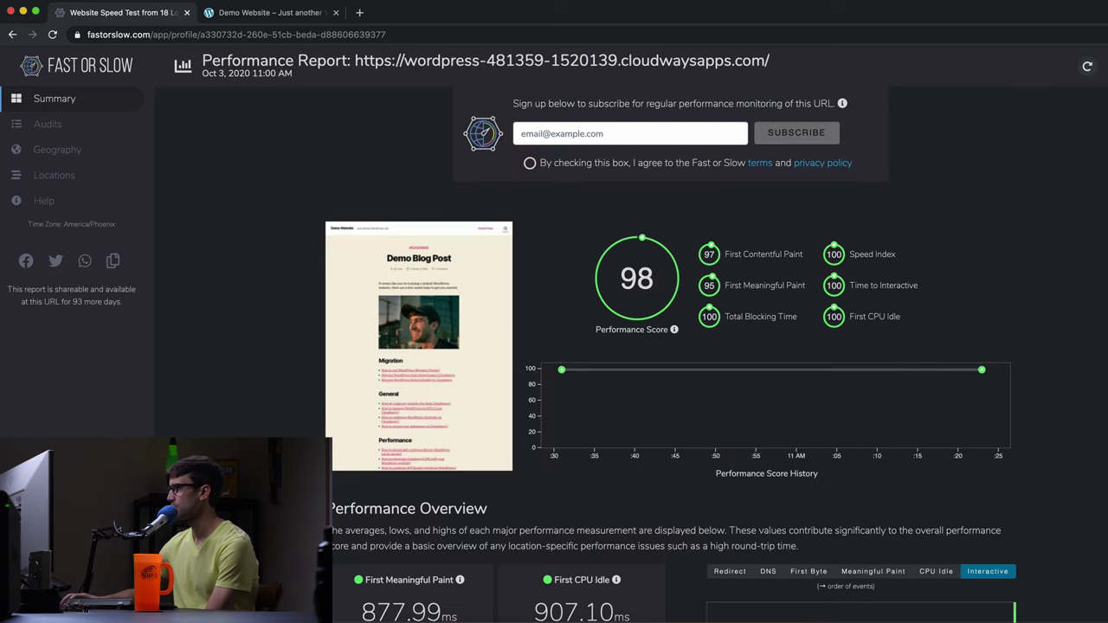
# Step: Examine the Performance Overview metrics and location comparison chart in the second report
pyautogui.scroll(-8, 671, 354)
pyautogui.scroll(4, 671, 355)
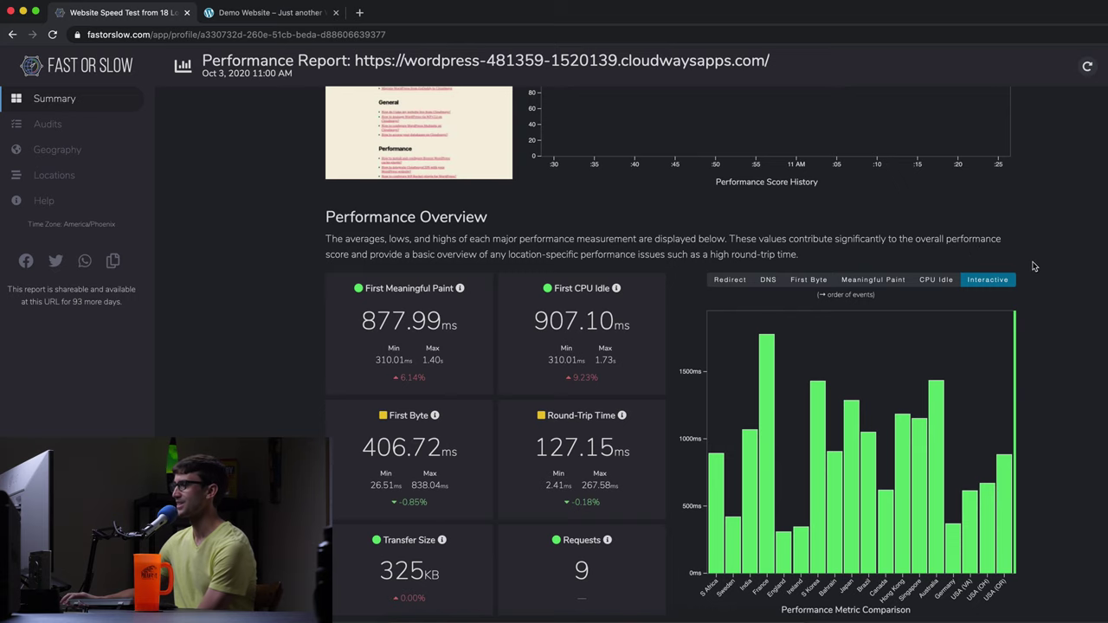
pyautogui.scroll(-1, 1015, 212)
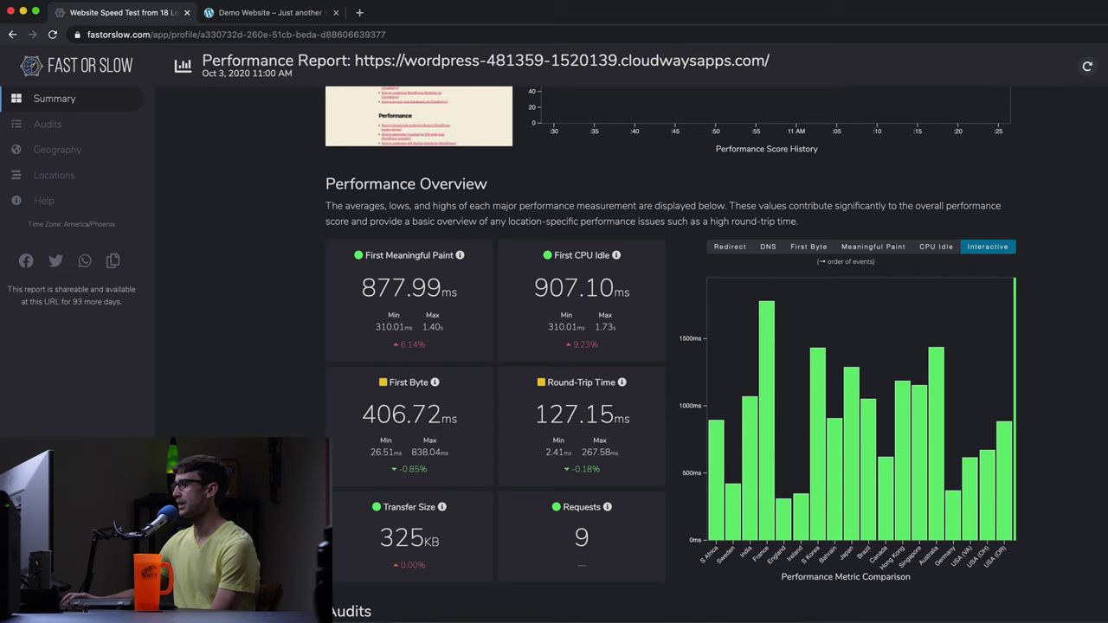
# Step: Switch to the Demo Website's WordPress dashboard and activate the Breeze plugin
pyautogui.click(238, 13)
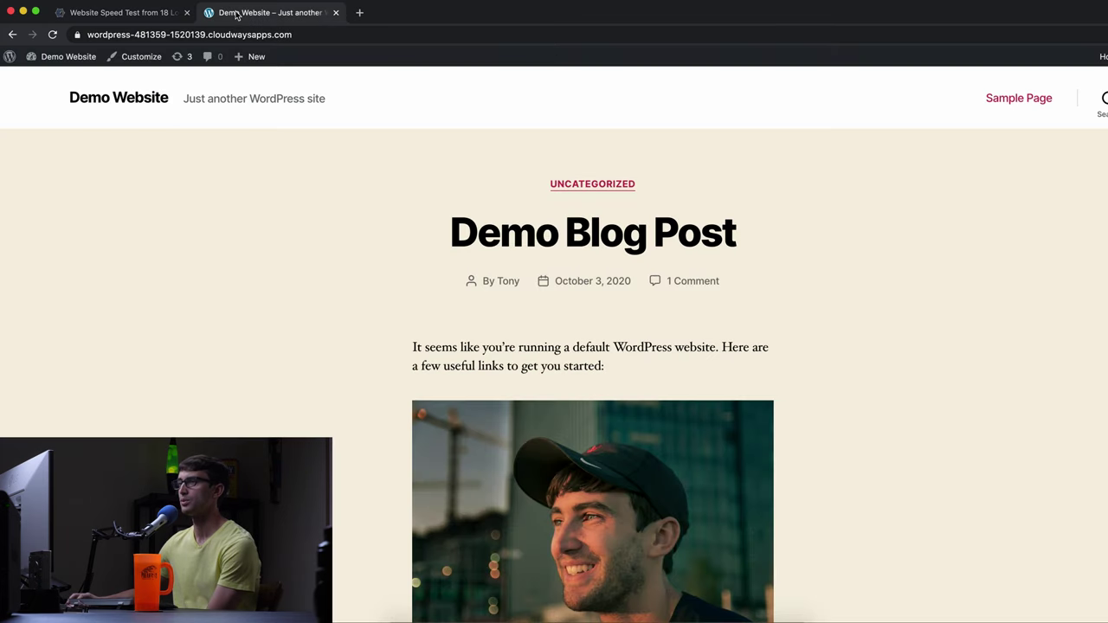
pyautogui.click(70, 55)
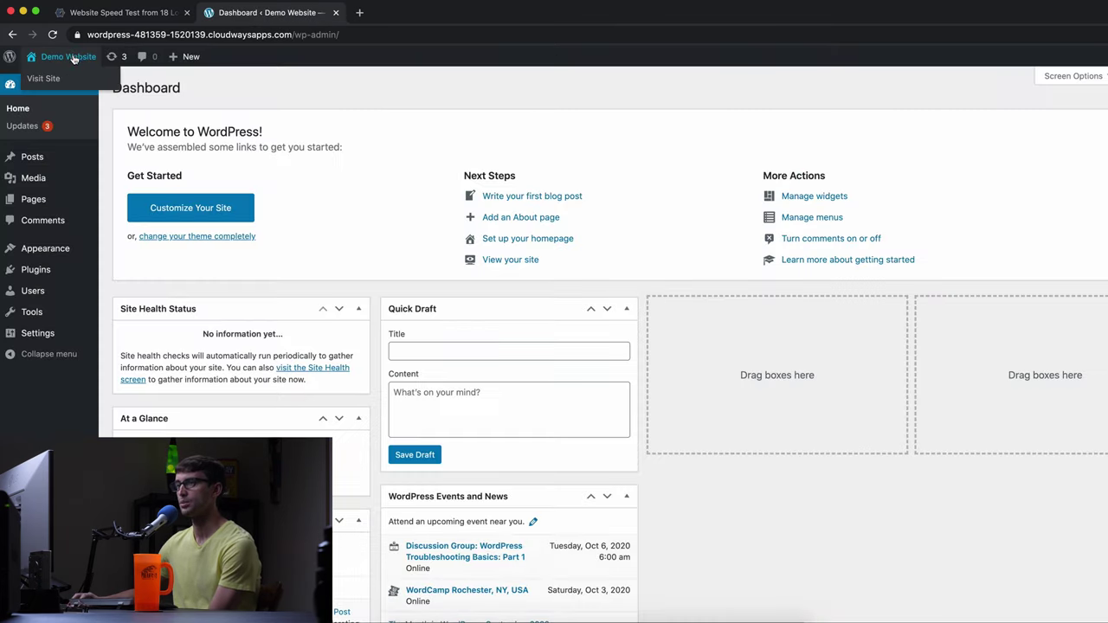
pyautogui.click(37, 270)
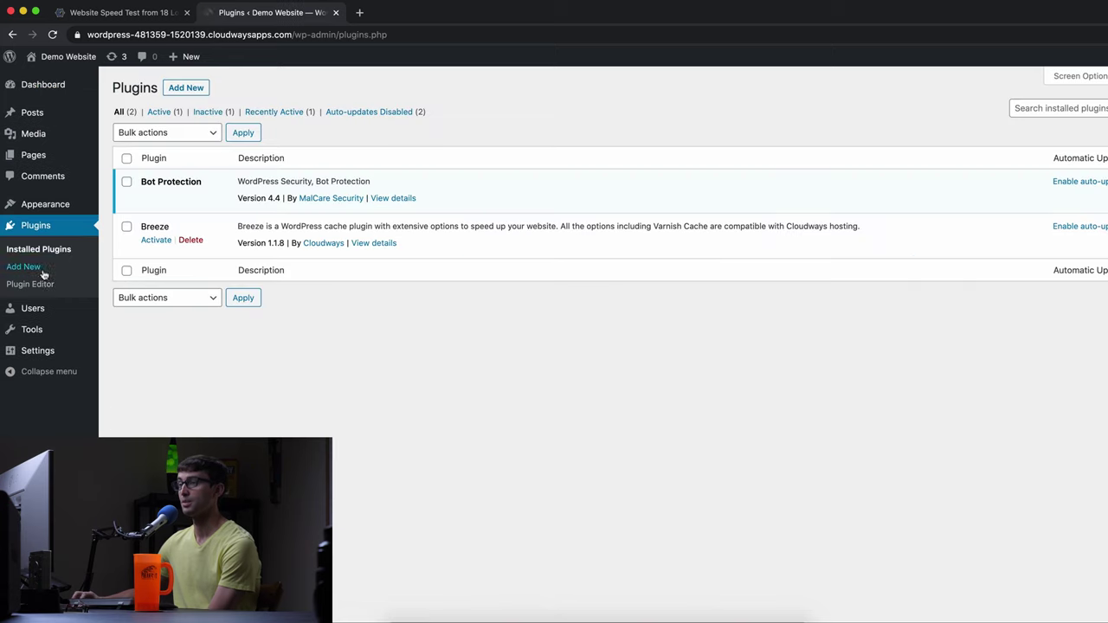
pyautogui.click(157, 241)
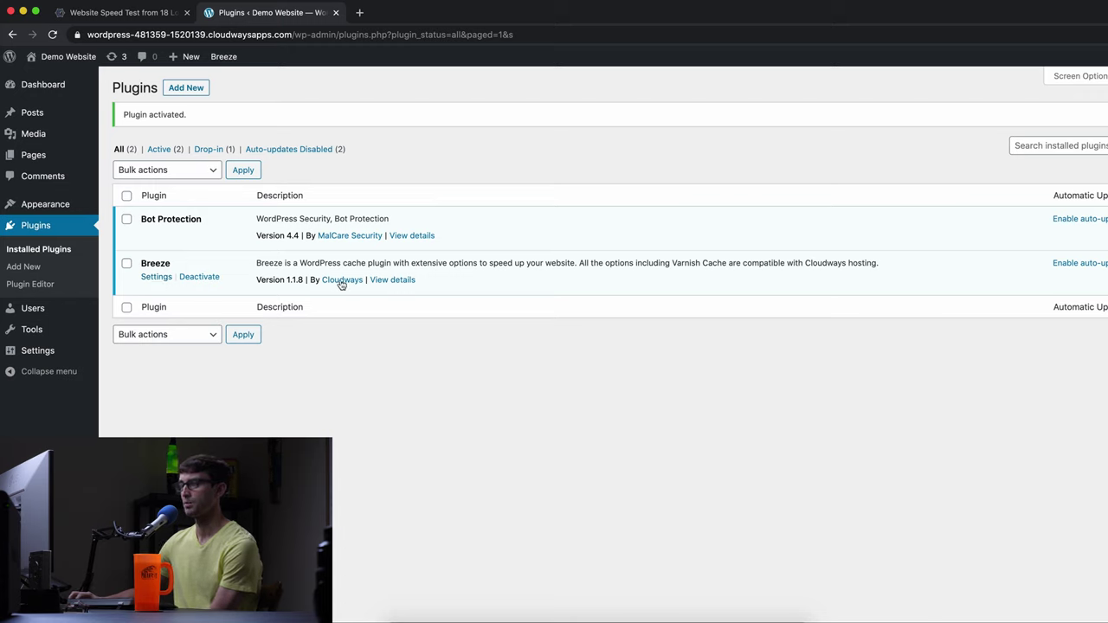
# Step: In the Breeze plugin settings, enable minification for HTML, CSS, JS, inline JS and inline CSS
pyautogui.click(157, 278)
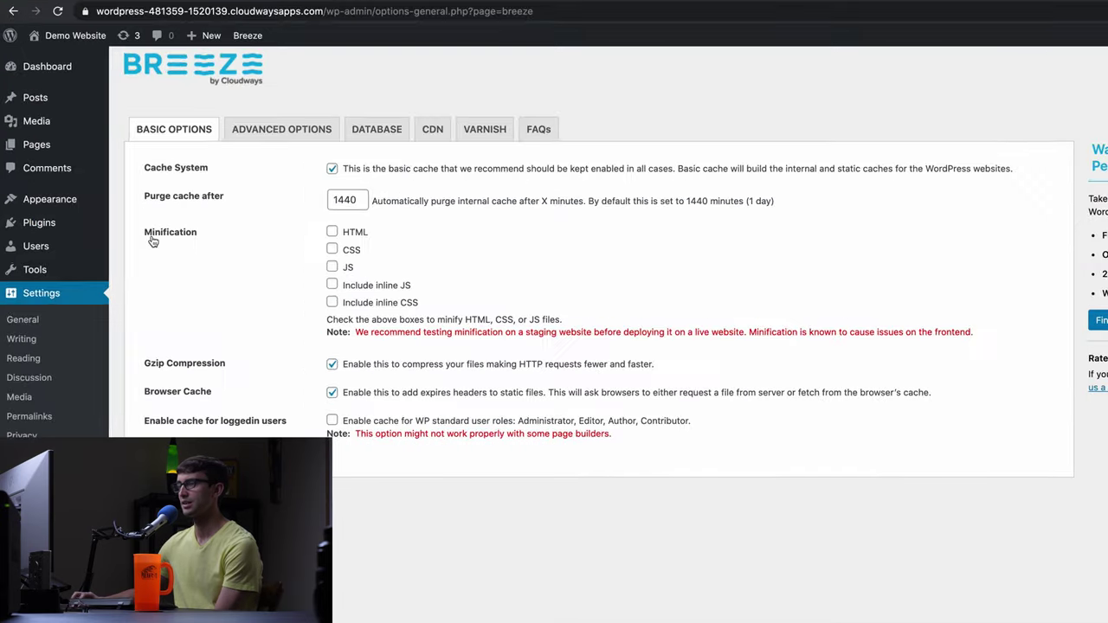
pyautogui.click(300, 234)
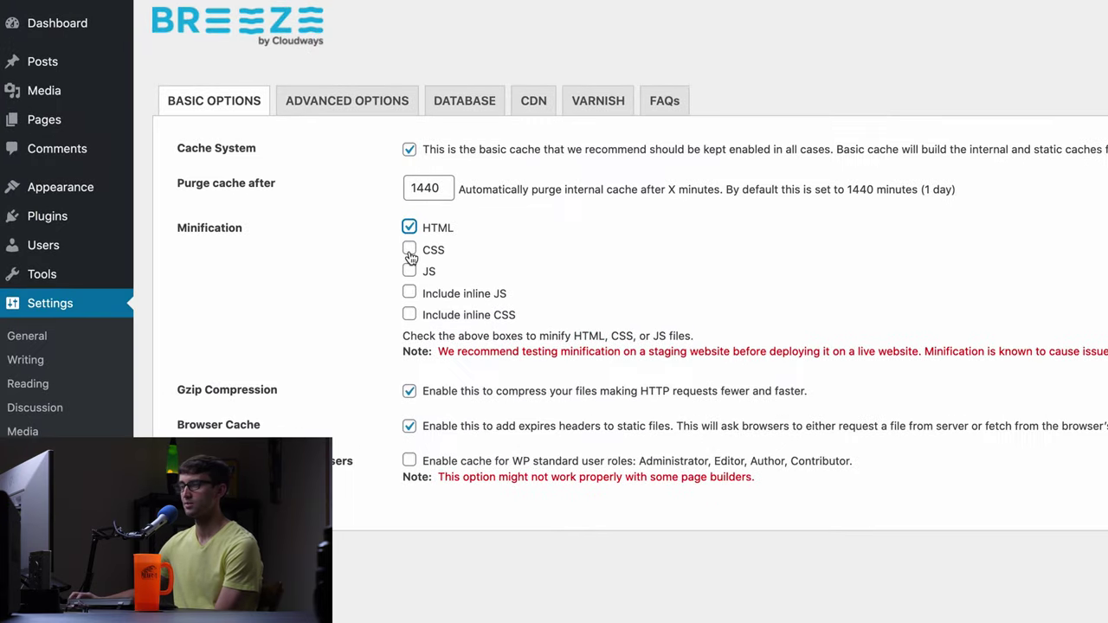
pyautogui.click(410, 252)
pyautogui.click(409, 271)
pyautogui.click(410, 294)
pyautogui.click(410, 315)
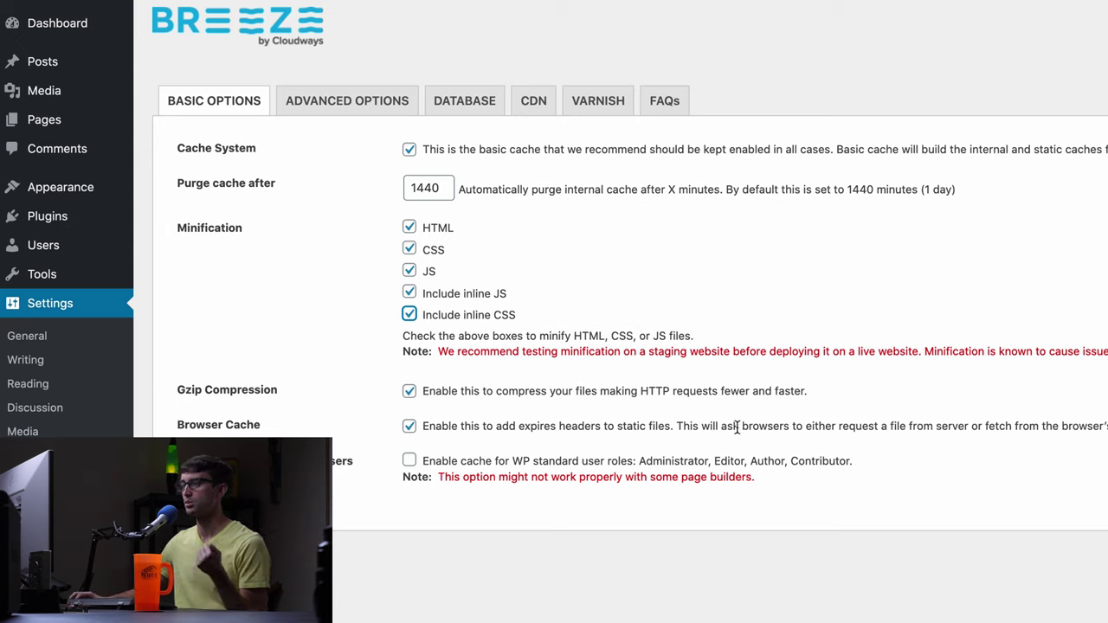
# Step: Look through Breeze's advanced, database, CDN and Varnish options and save the plugin configuration
pyautogui.click(404, 104)
pyautogui.click(468, 102)
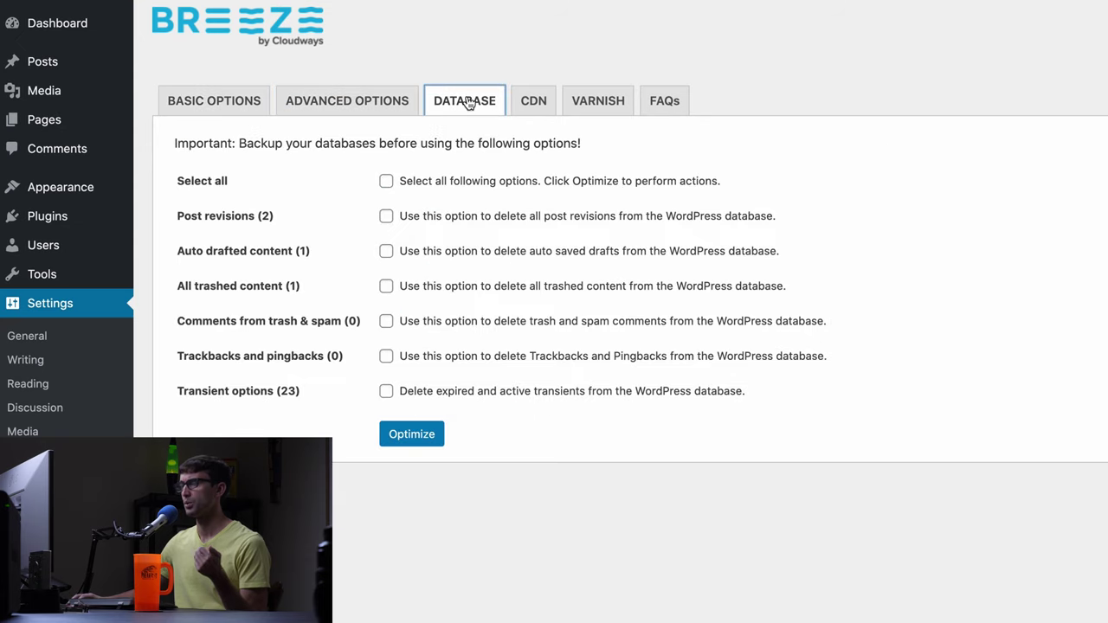
pyautogui.click(515, 101)
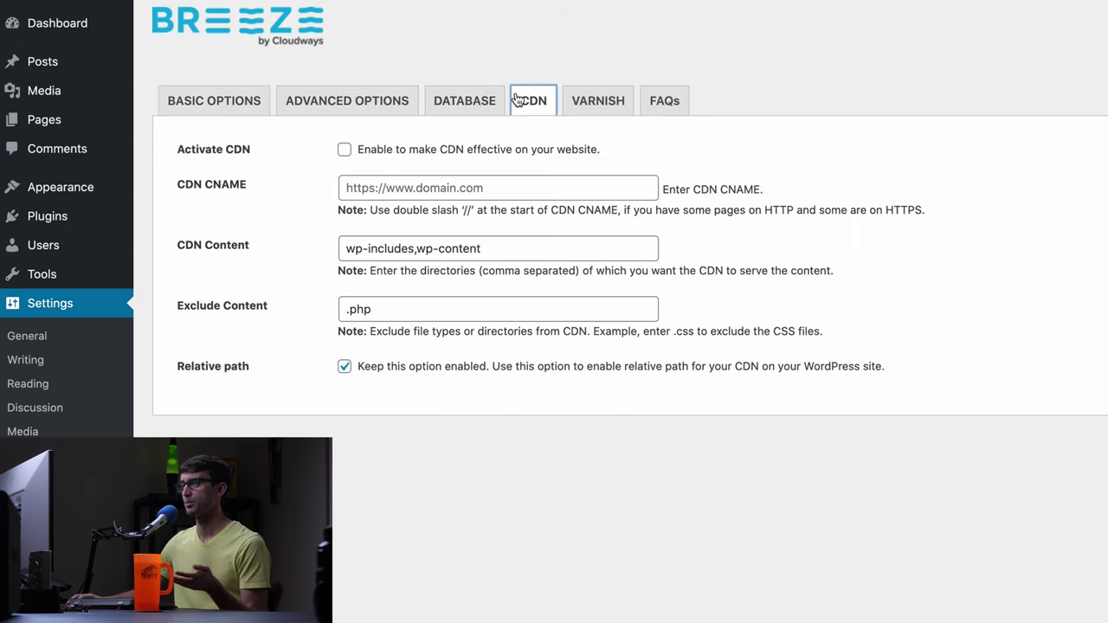
pyautogui.click(607, 96)
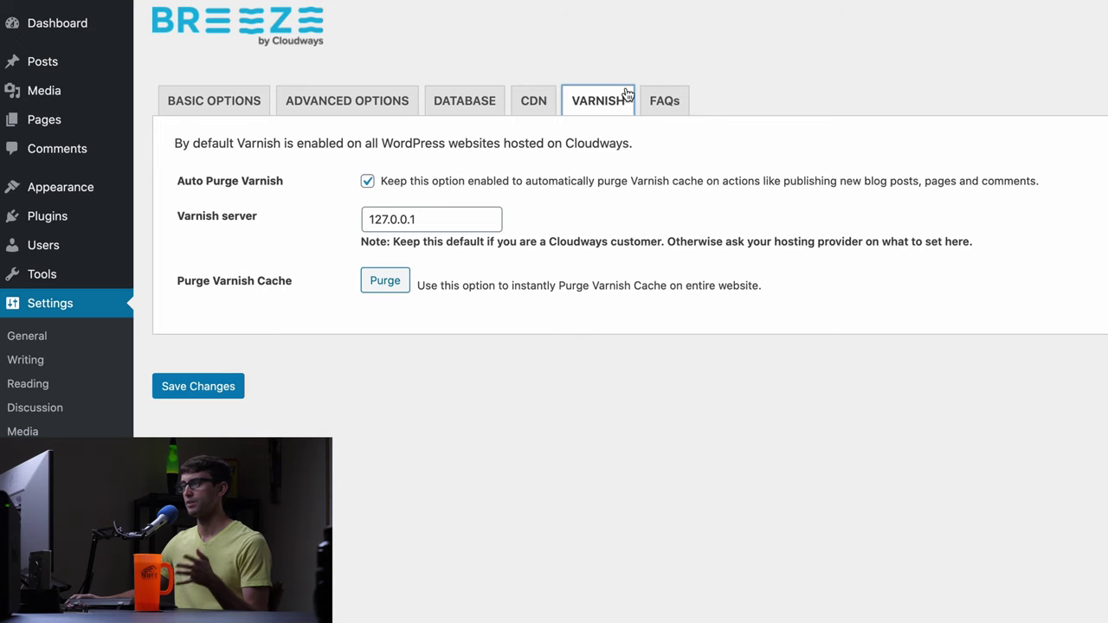
pyautogui.click(232, 384)
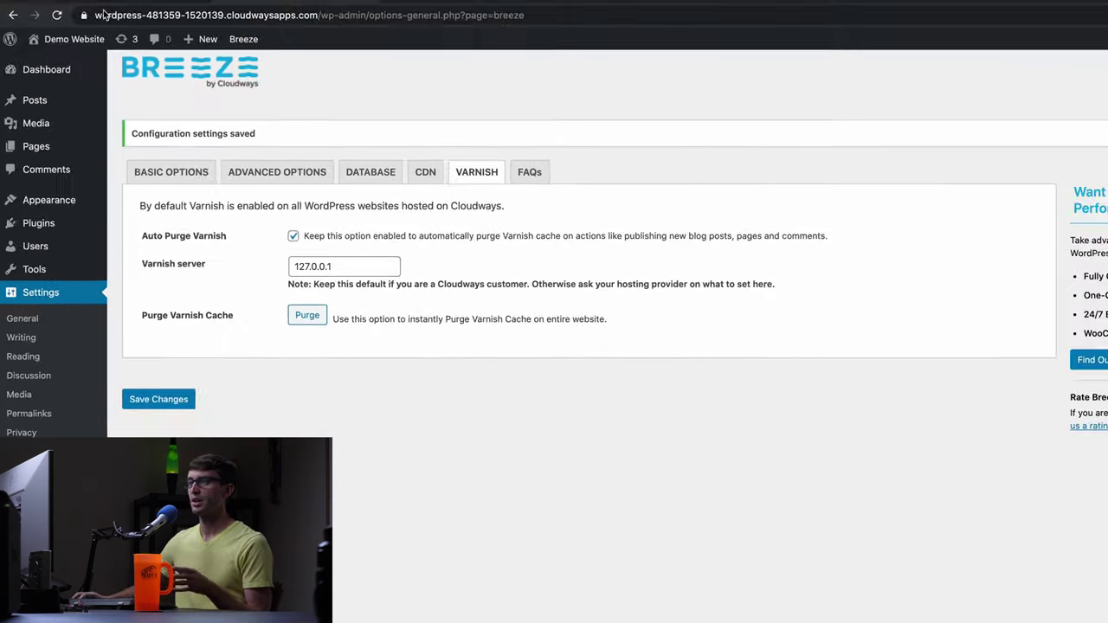
# Step: Visit the Demo Website's front end and inspect the whole home page for layout problems, ending back at its beginning
pyautogui.click(61, 41)
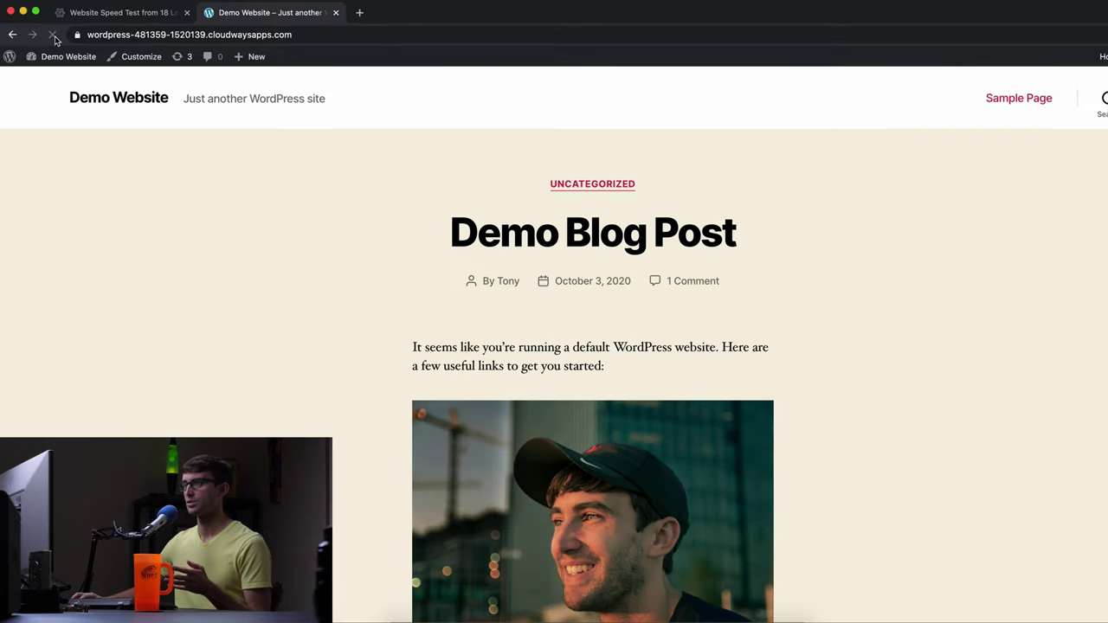
pyautogui.scroll(-5, 359, 216)
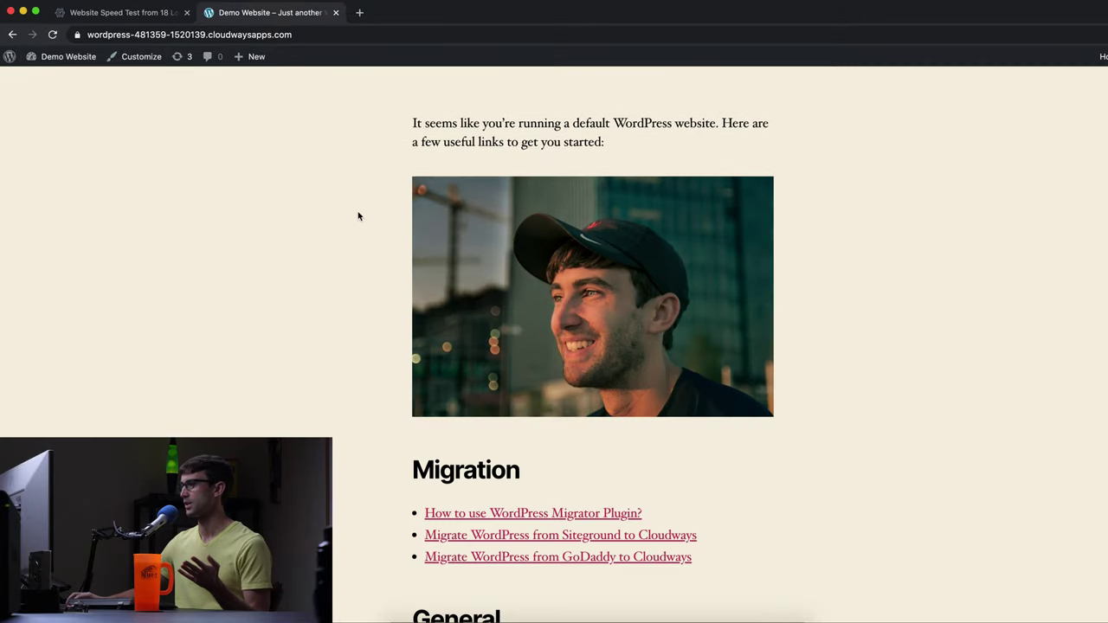
pyautogui.scroll(3, 700, 228)
pyautogui.scroll(-1, 593, 346)
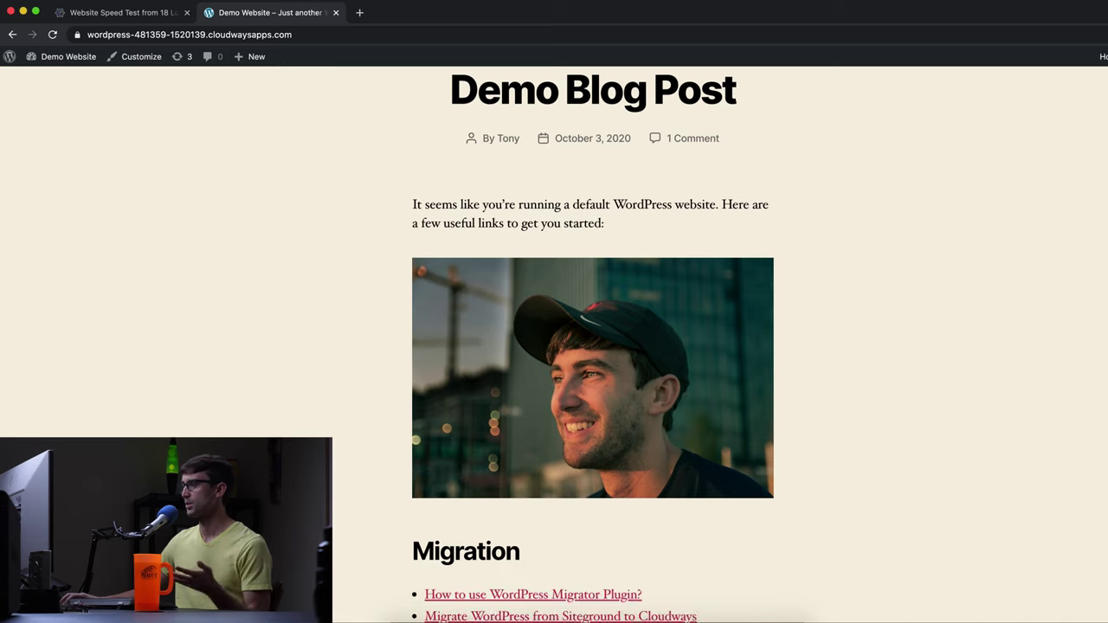
pyautogui.scroll(3, 593, 346)
pyautogui.scroll(-5, 593, 346)
pyautogui.scroll(-2, 593, 347)
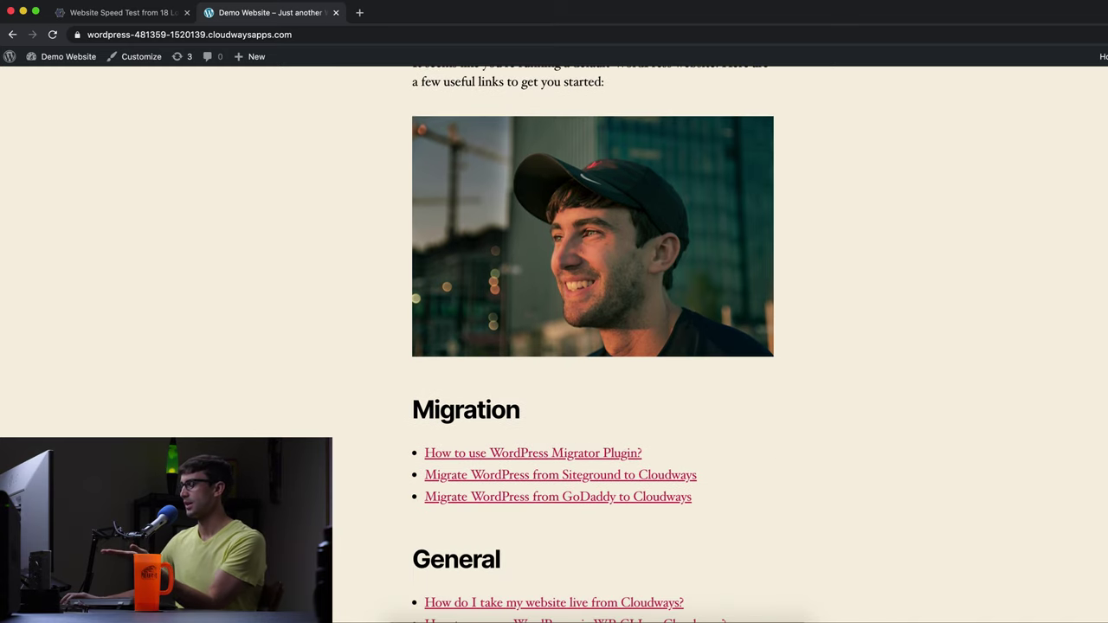
pyautogui.scroll(3, 593, 346)
pyautogui.scroll(-7, 593, 346)
pyautogui.scroll(-10, 593, 346)
pyautogui.scroll(-20, 594, 346)
pyautogui.scroll(-10, 593, 346)
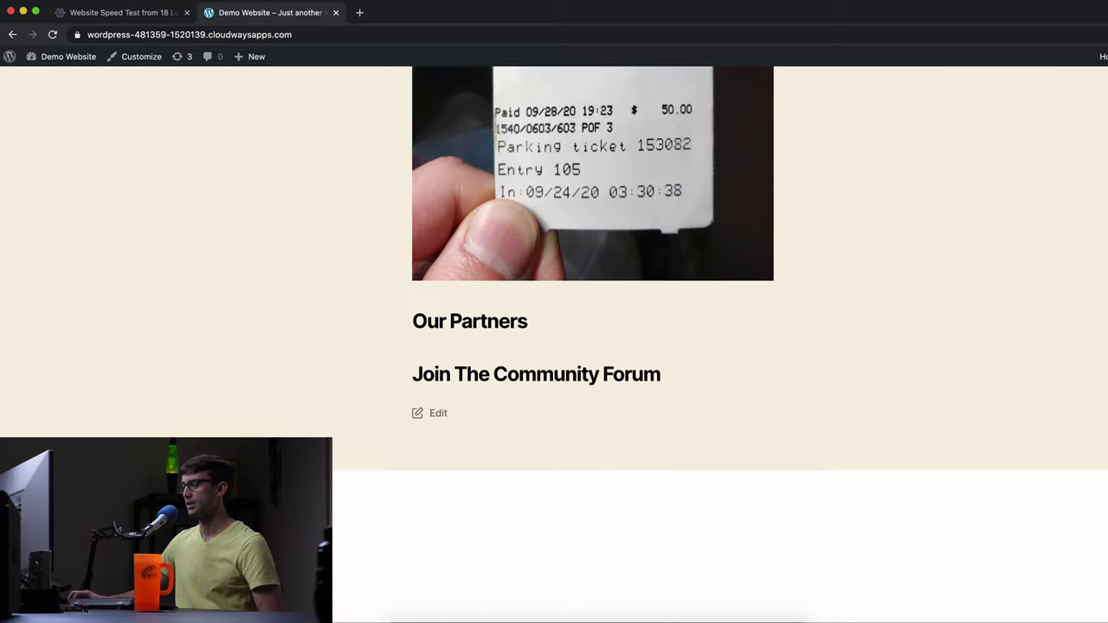
pyautogui.press('Home')
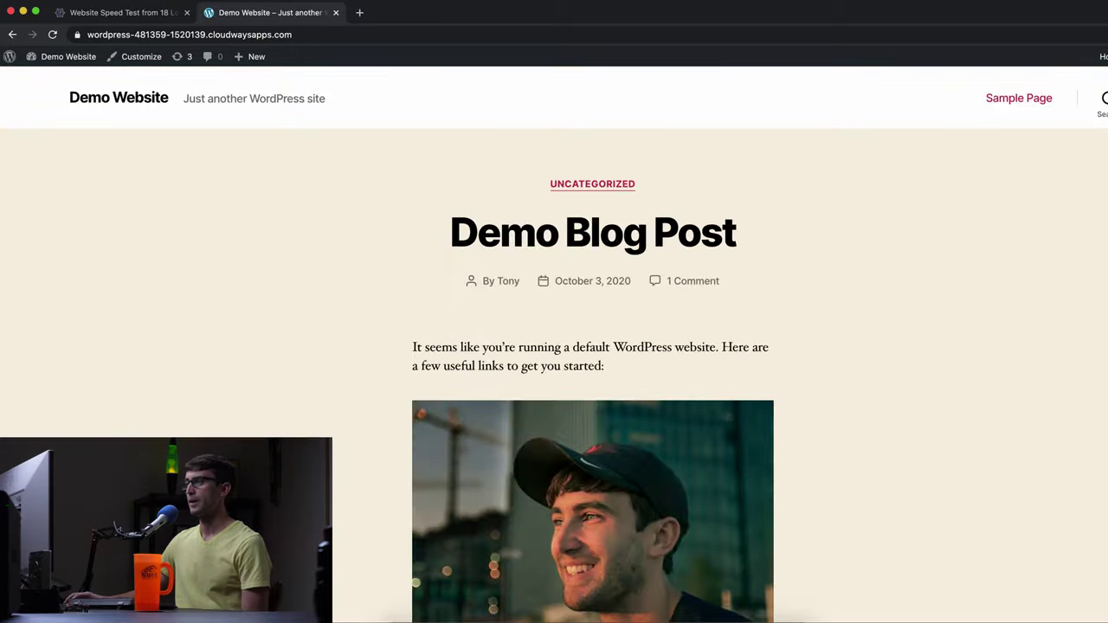
# Step: Return to the Fast or Slow report and examine its performance score history
pyautogui.click(130, 13)
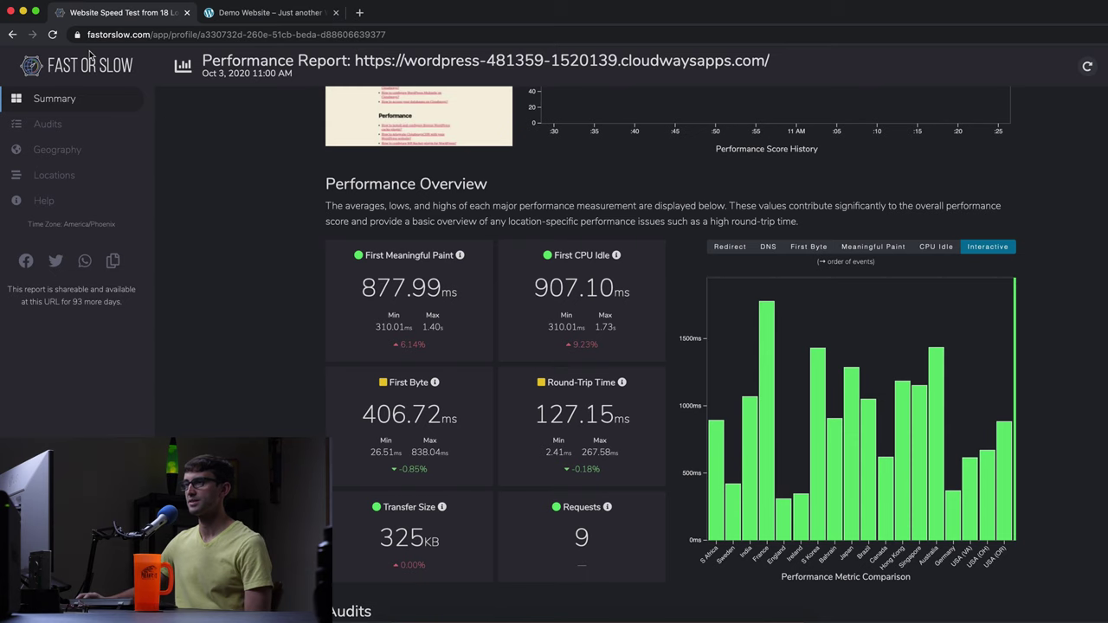
pyautogui.scroll(1, 544, 354)
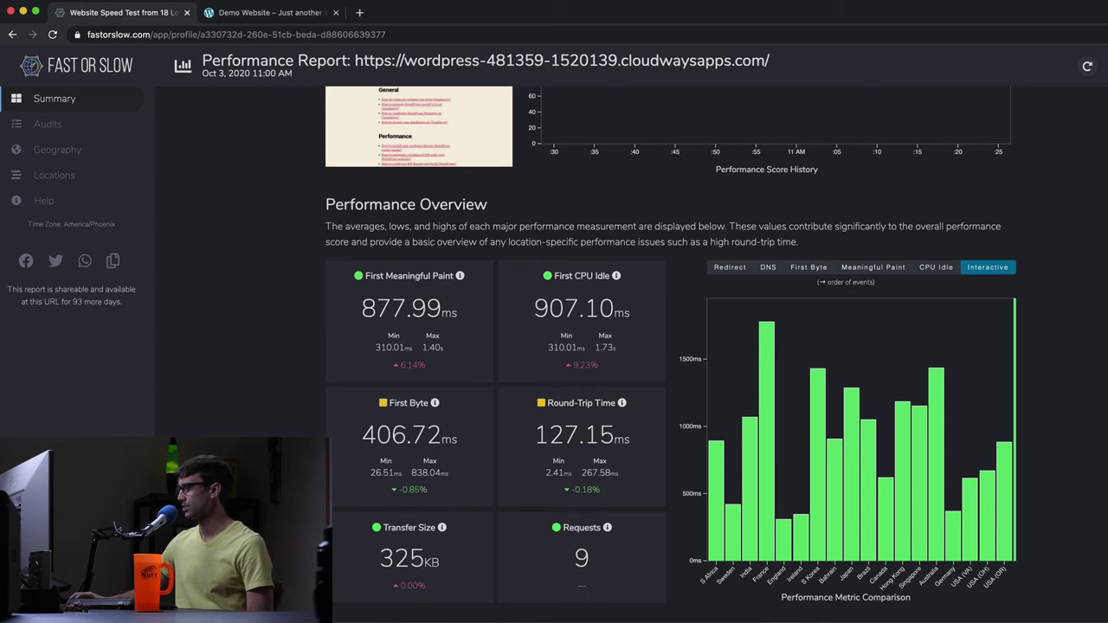
pyautogui.scroll(4, 671, 353)
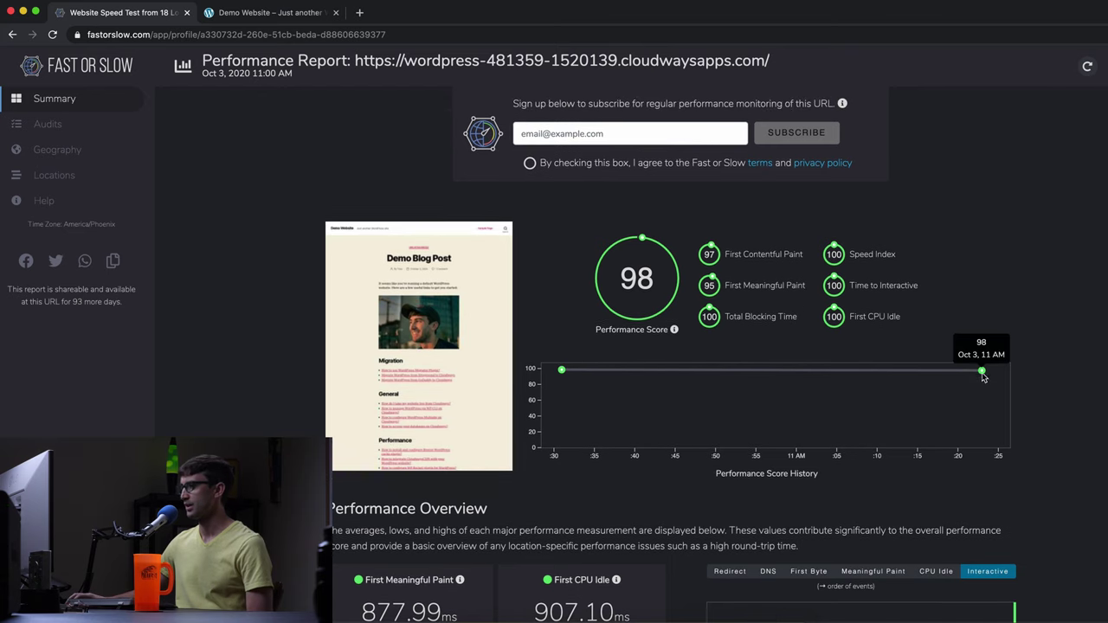
pyautogui.click(69, 71)
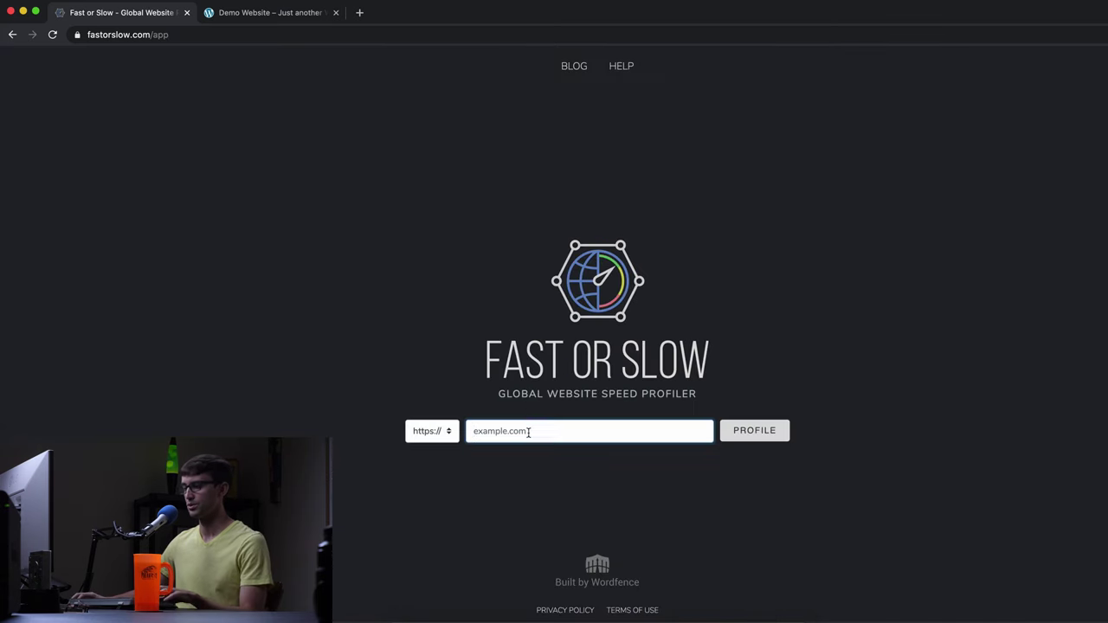
pyautogui.write('https://wordpress-481359-1520139.cloudwaysapps.com/')
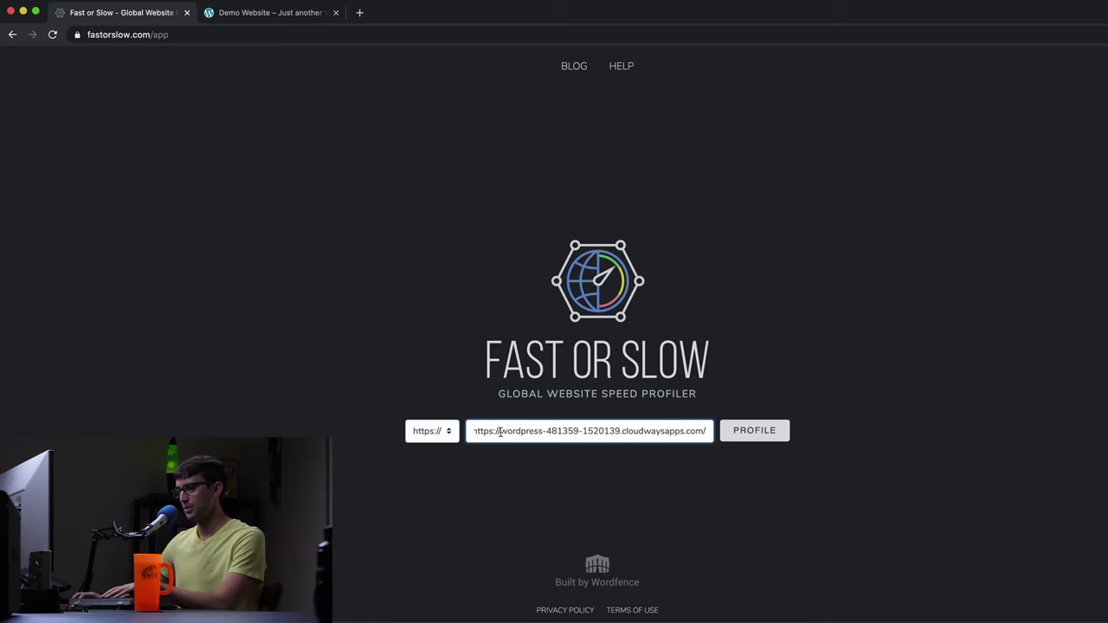
pyautogui.moveTo(506, 431); pyautogui.dragTo(468, 429)
pyautogui.press('BackSpace')
pyautogui.click(754, 431)
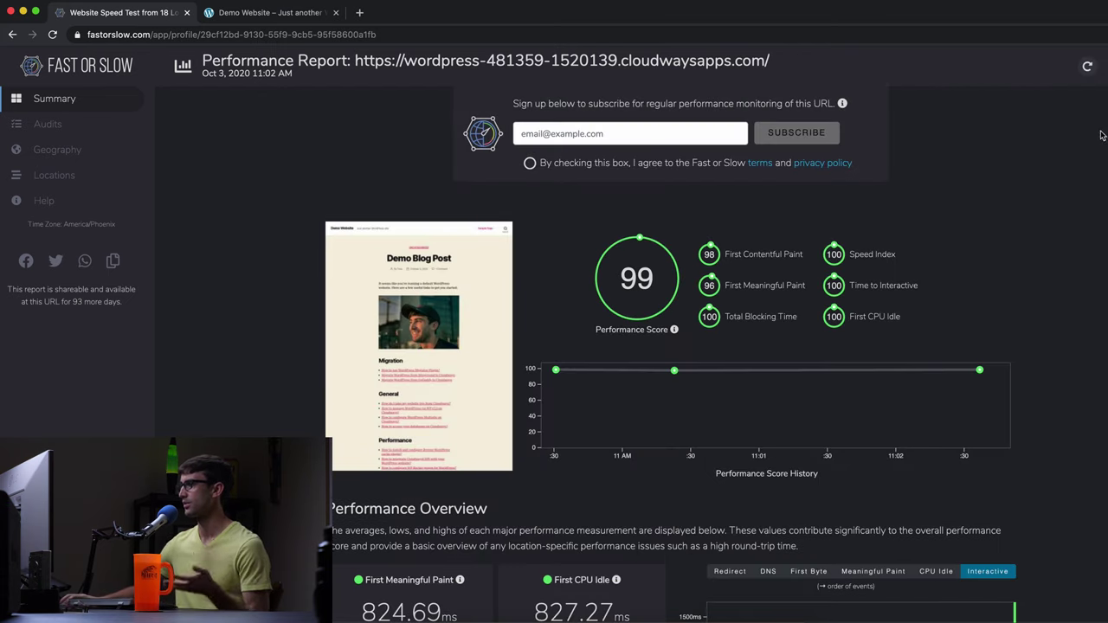
# Step: Examine the new report's performance overview and the interactive times of individual locations such as Australia, South Korea and England
pyautogui.scroll(-5, 392, 283)
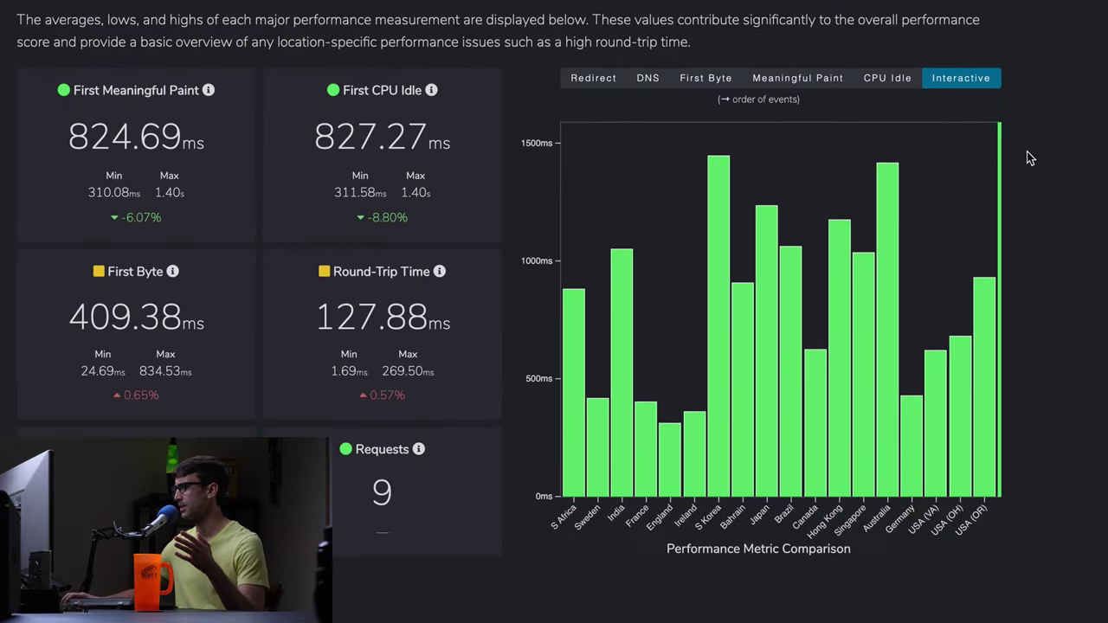
pyautogui.scroll(-2, 719, 259)
pyautogui.scroll(3, 718, 260)
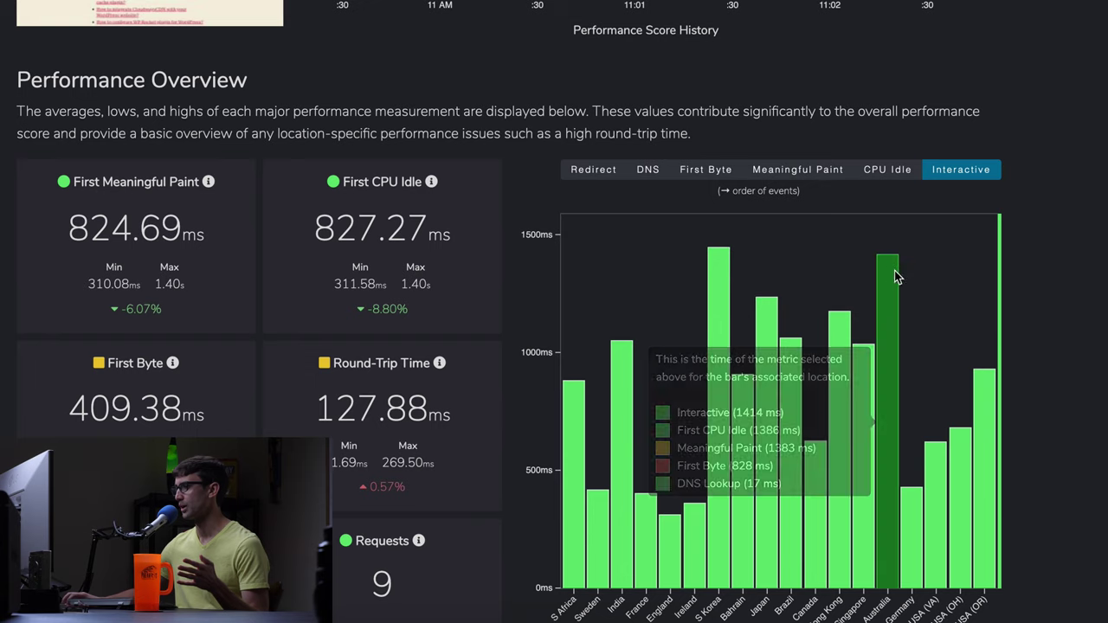
pyautogui.moveTo(712, 503)
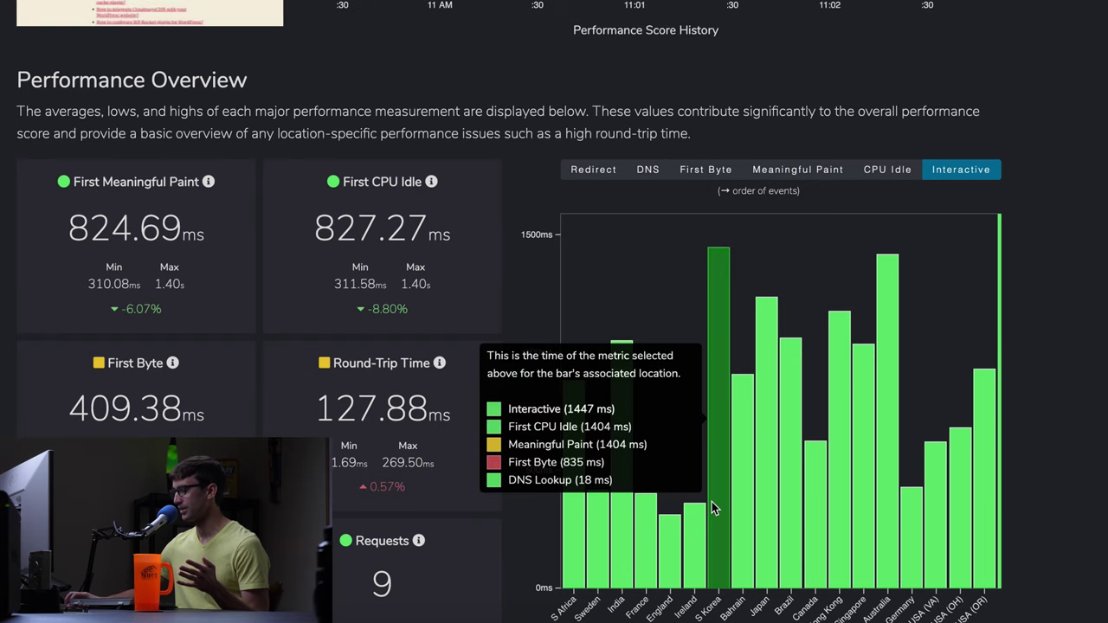
pyautogui.moveTo(888, 570)
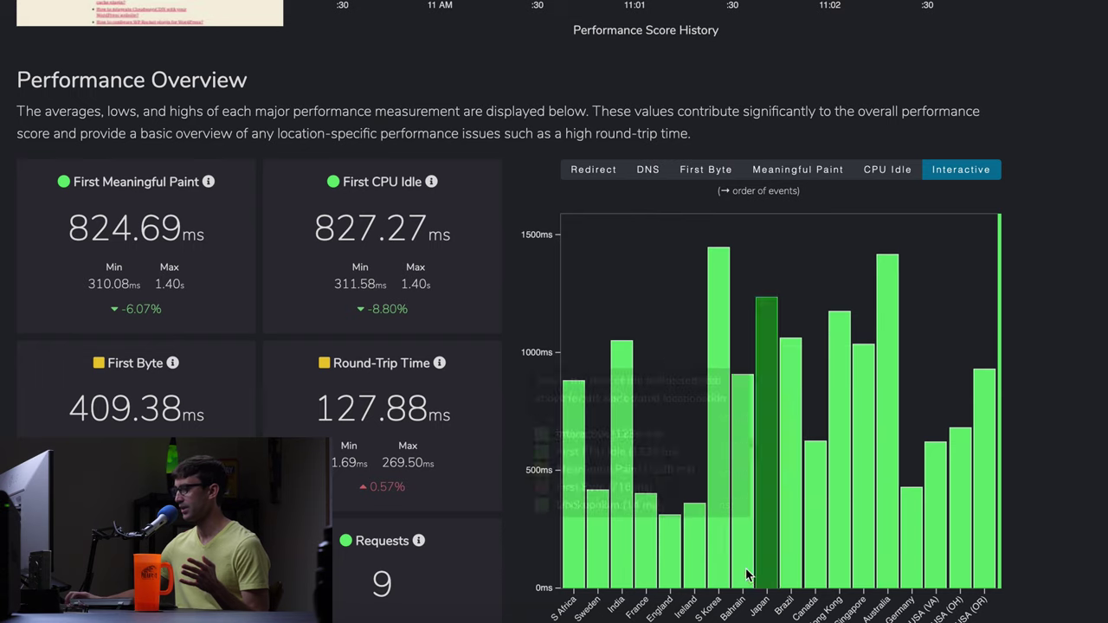
pyautogui.moveTo(663, 531)
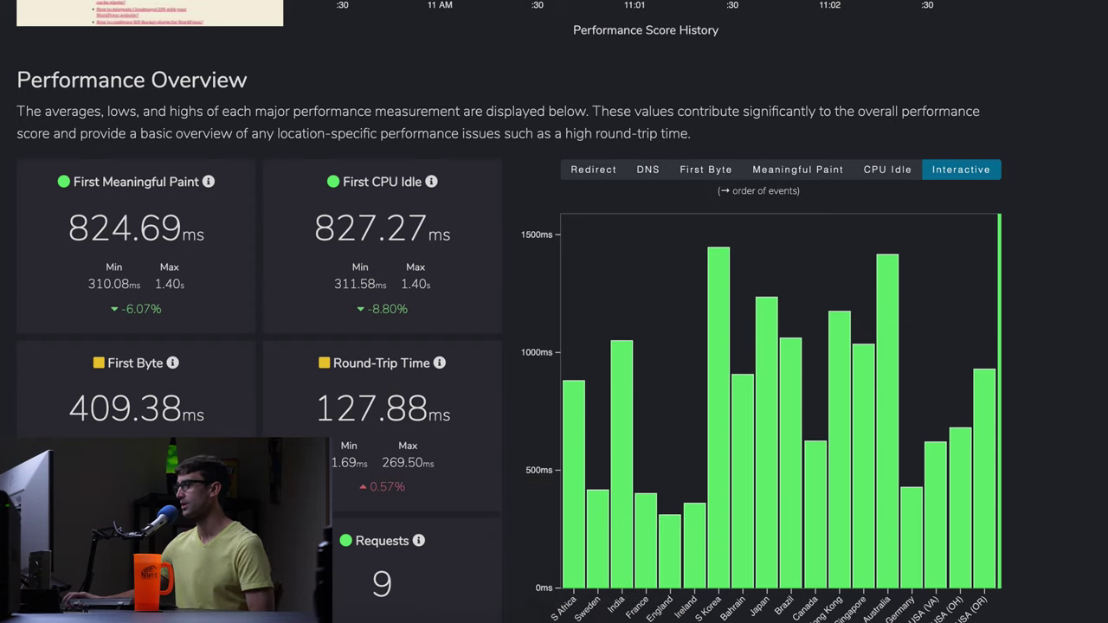
pyautogui.scroll(5, 658, 347)
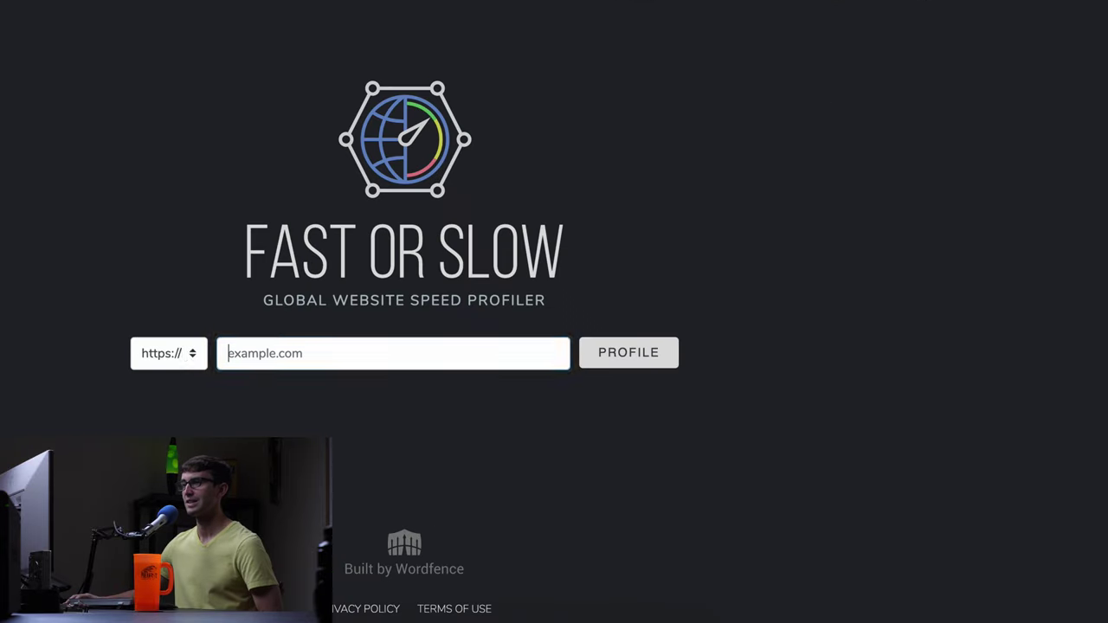
pyautogui.click(247, 358)
pyautogui.write('https://wordpress-481359-1520139.cloudwaysapps.com/')
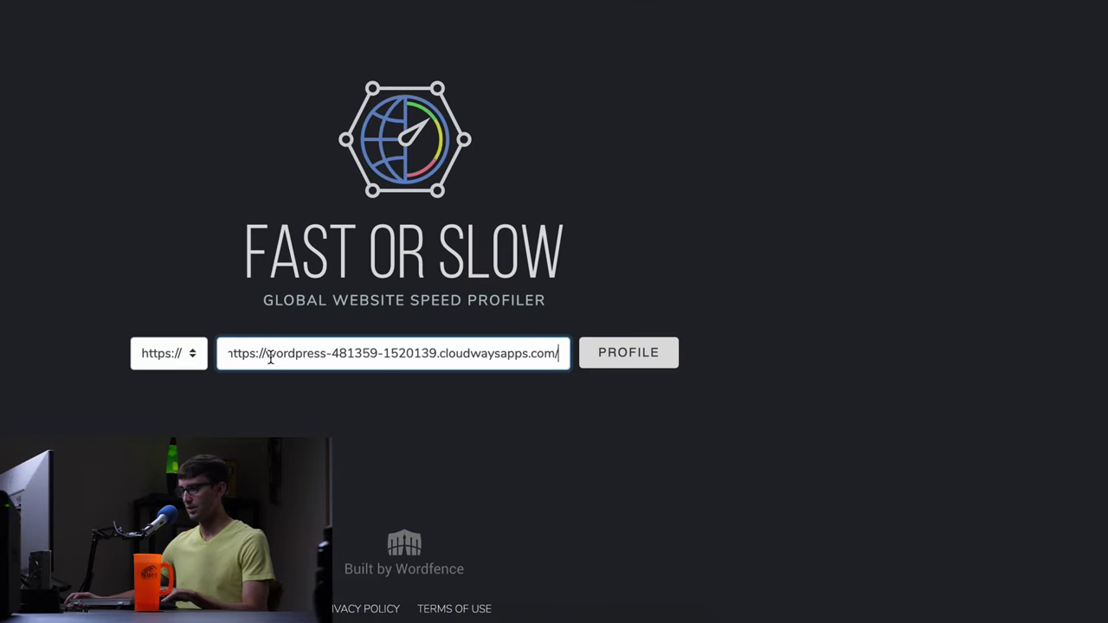
pyautogui.click(271, 354)
pyautogui.press('BackSpace')
pyautogui.press('BackSpace')
pyautogui.press('BackSpace')
pyautogui.press('BackSpace')
pyautogui.press('BackSpace')
pyautogui.press('BackSpace')
pyautogui.press('BackSpace')
pyautogui.press('BackSpace')
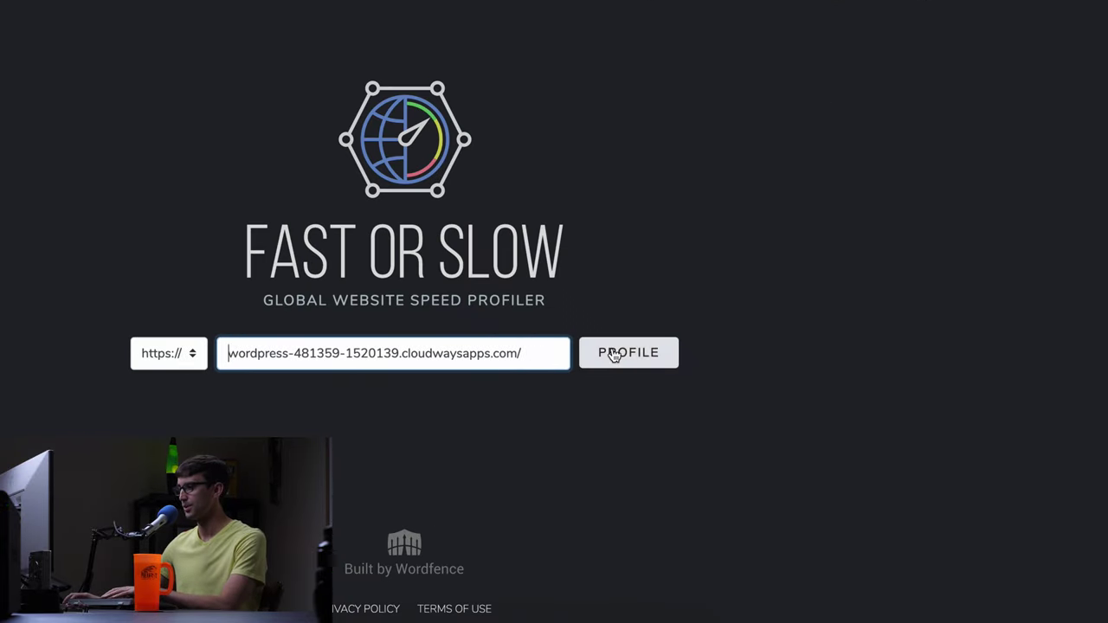
pyautogui.click(614, 354)
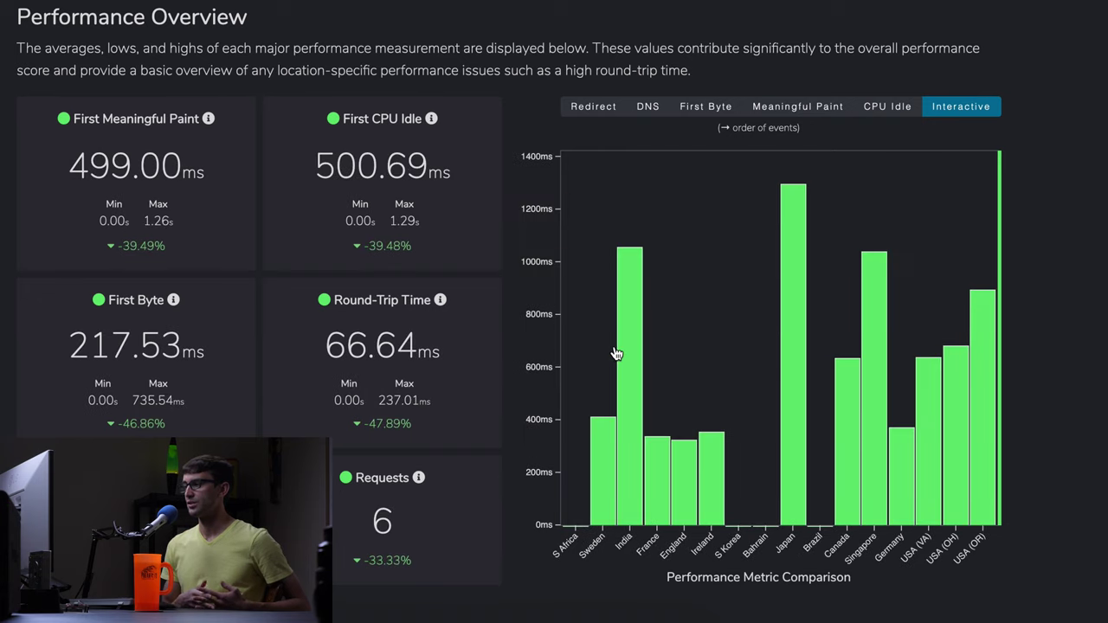
# Step: Review the repeat test's performance score and score history, its overview metrics and the comparison chart by location
pyautogui.scroll(5, 616, 353)
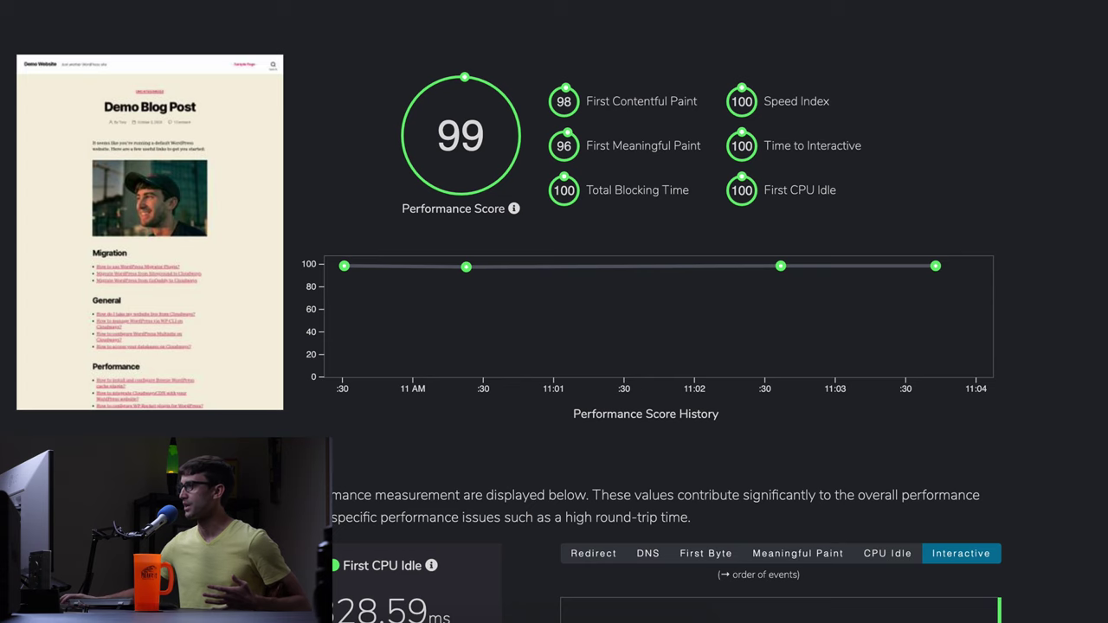
pyautogui.scroll(-5, 555, 346)
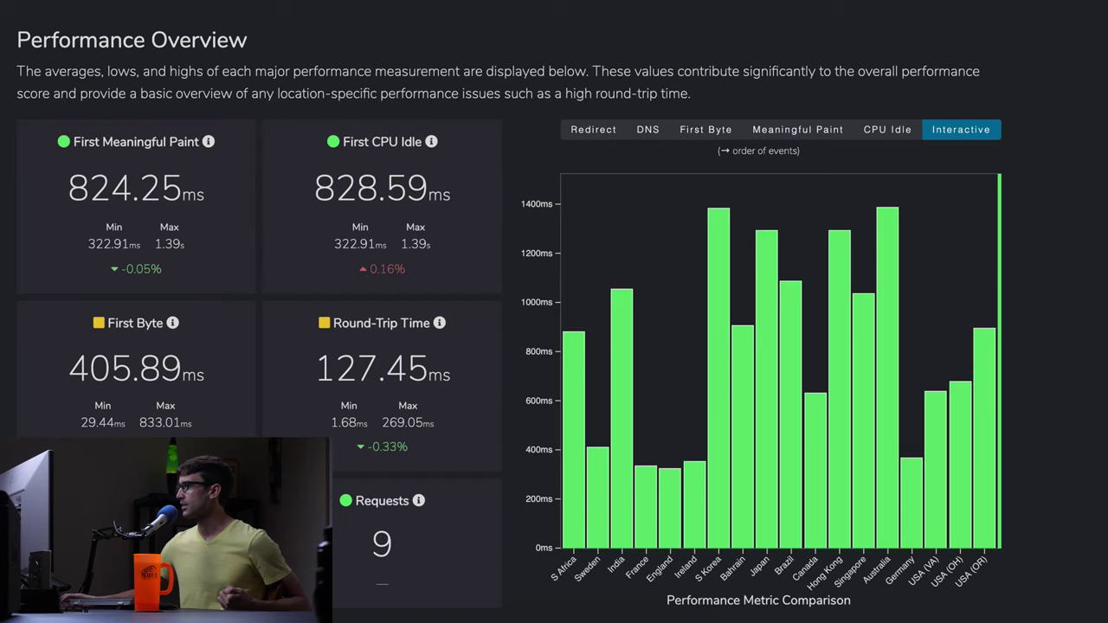
pyautogui.scroll(-1, 549, 122)
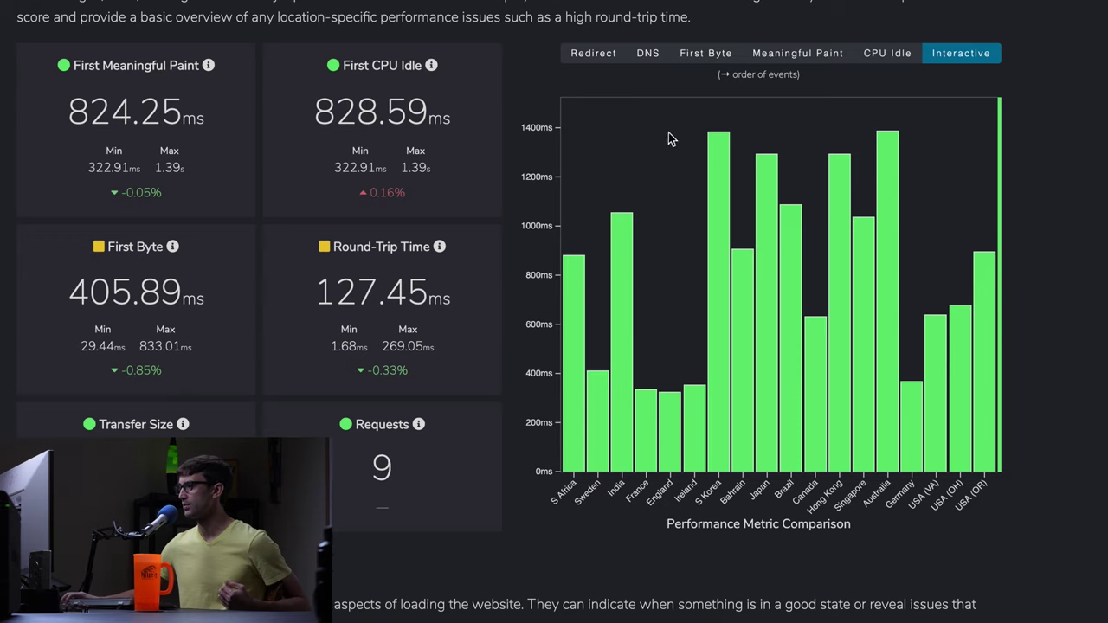
pyautogui.moveTo(662, 434)
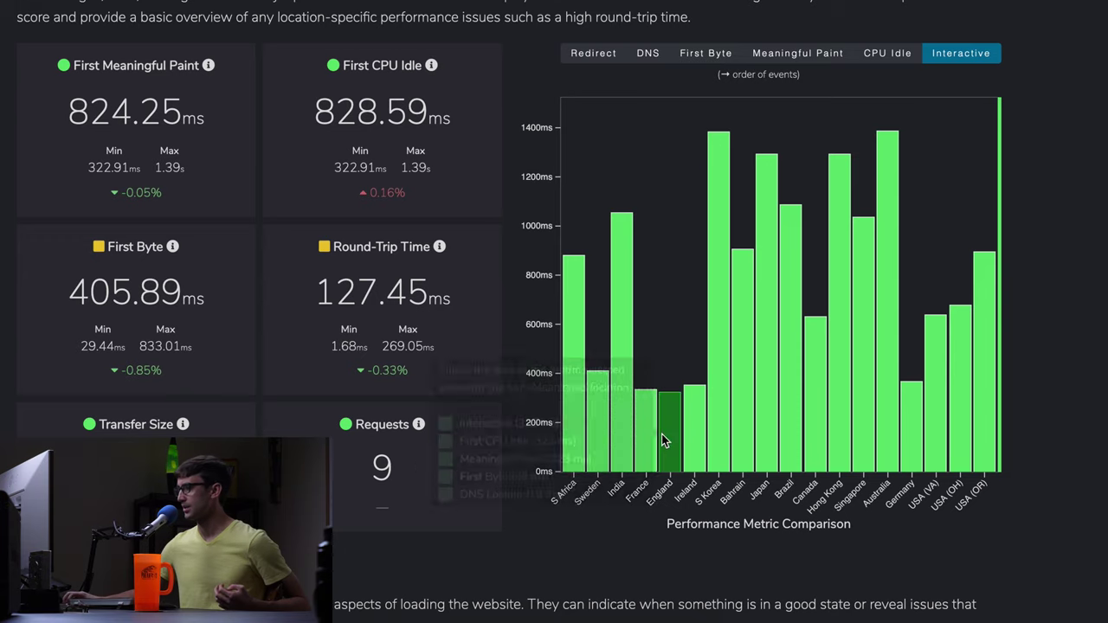